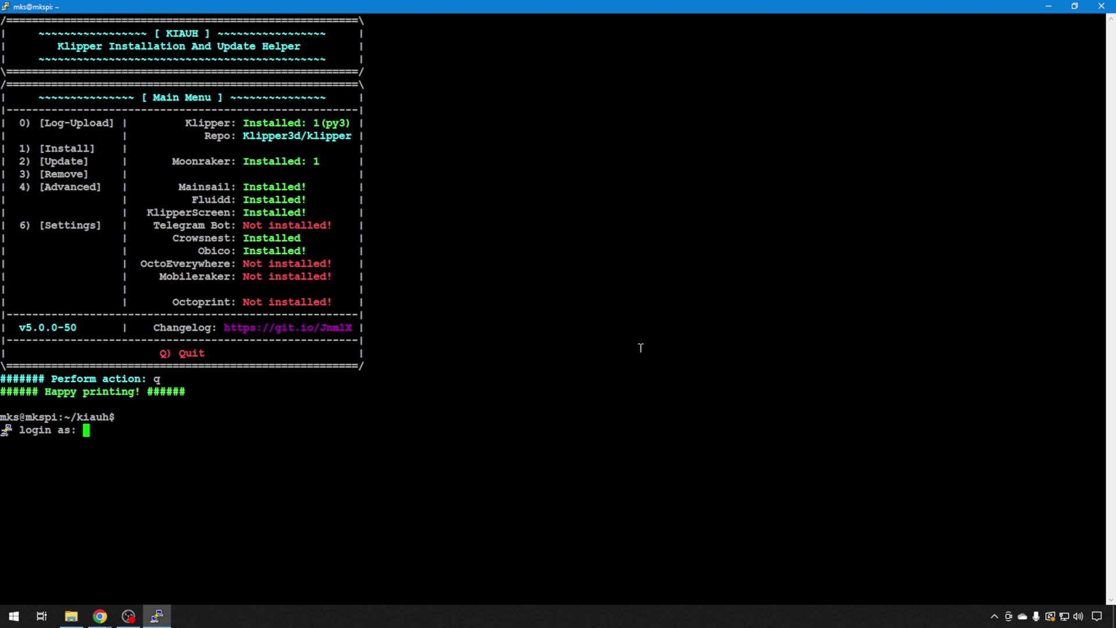
Log in to the printer host with its username and list the home directory with ls.
type("mks")
key("Return")
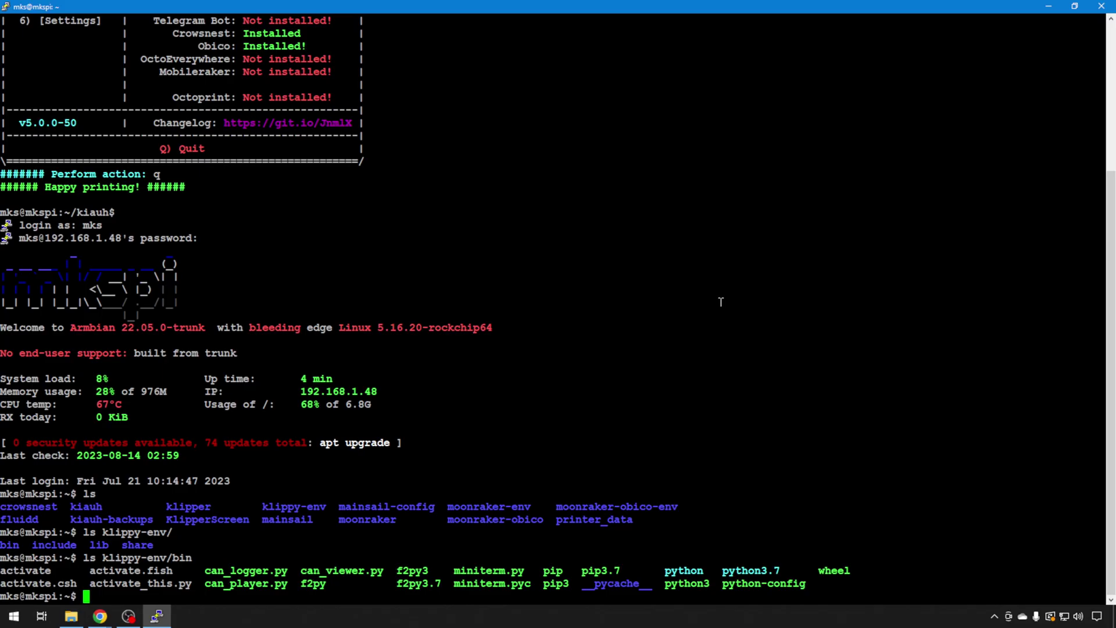
type("ls")
key("Return")
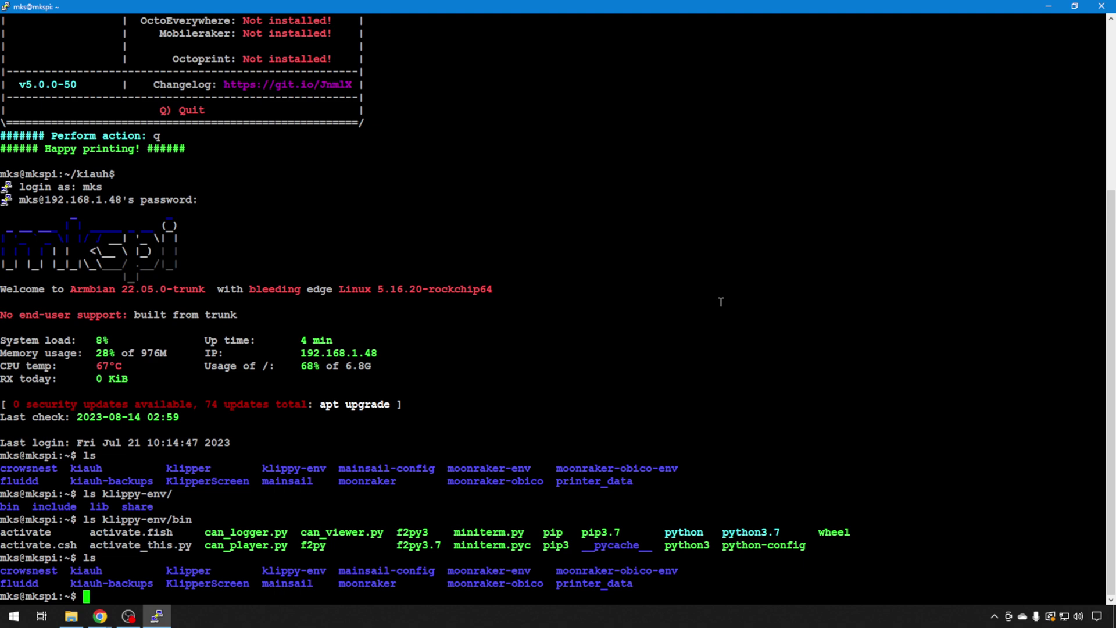
Enter the klipper folder, list its contents, and launch make menuconfig.
type("cd klipper")
key("Return")
type("ls")
key("Return")
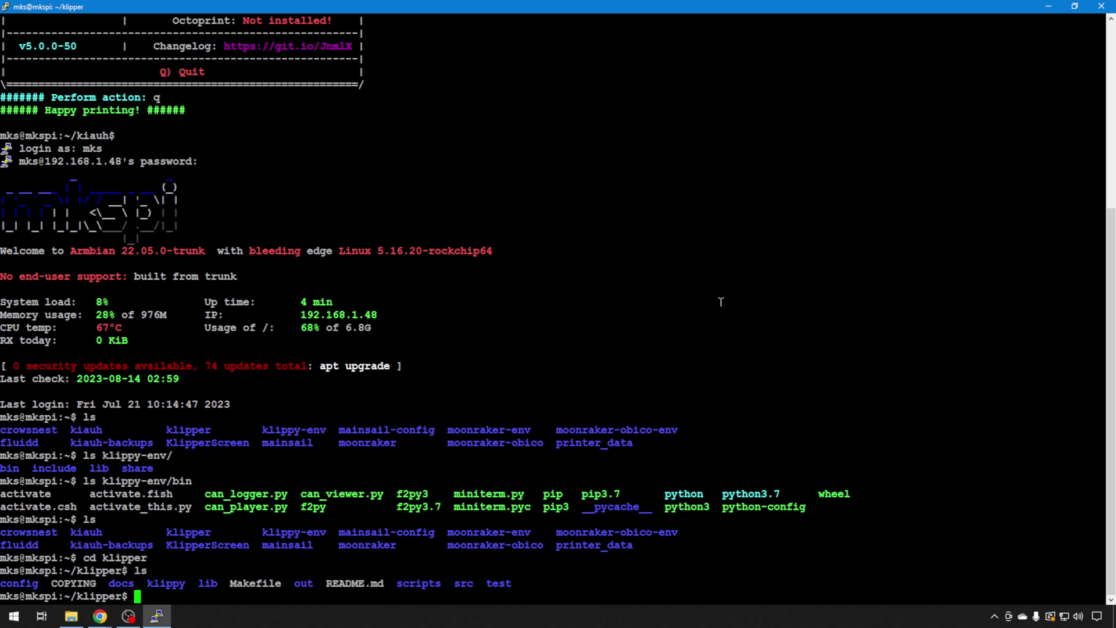
type("make menuconfig")
key("Return")
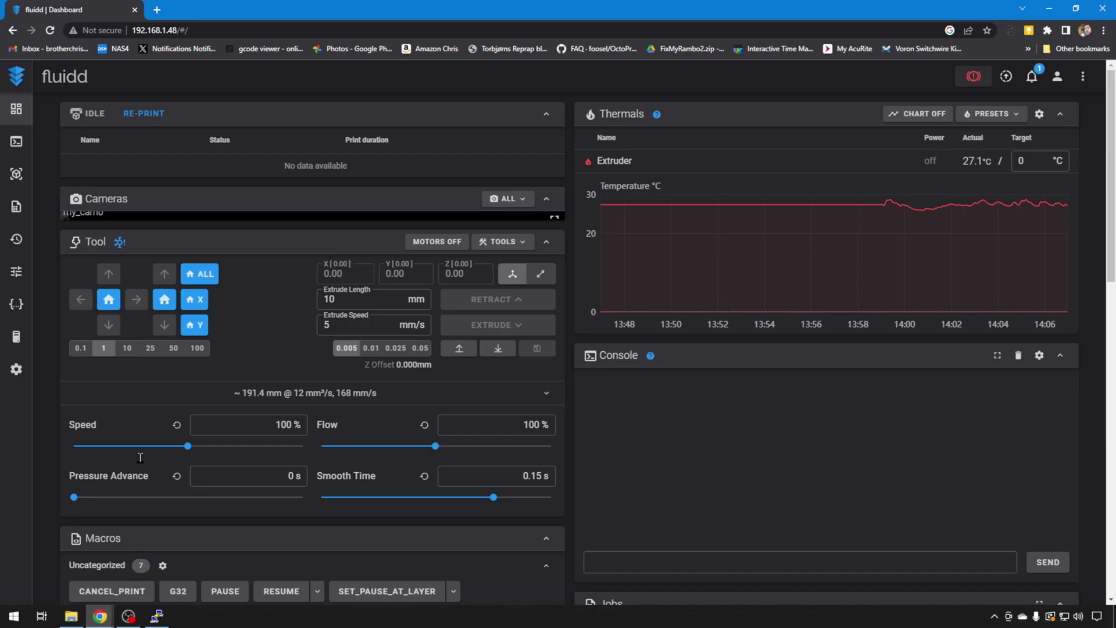
Open printer.cfg from Fluidd's configuration files and highlight the MKS SKIPR firmware build comments.
left_click(16, 304)
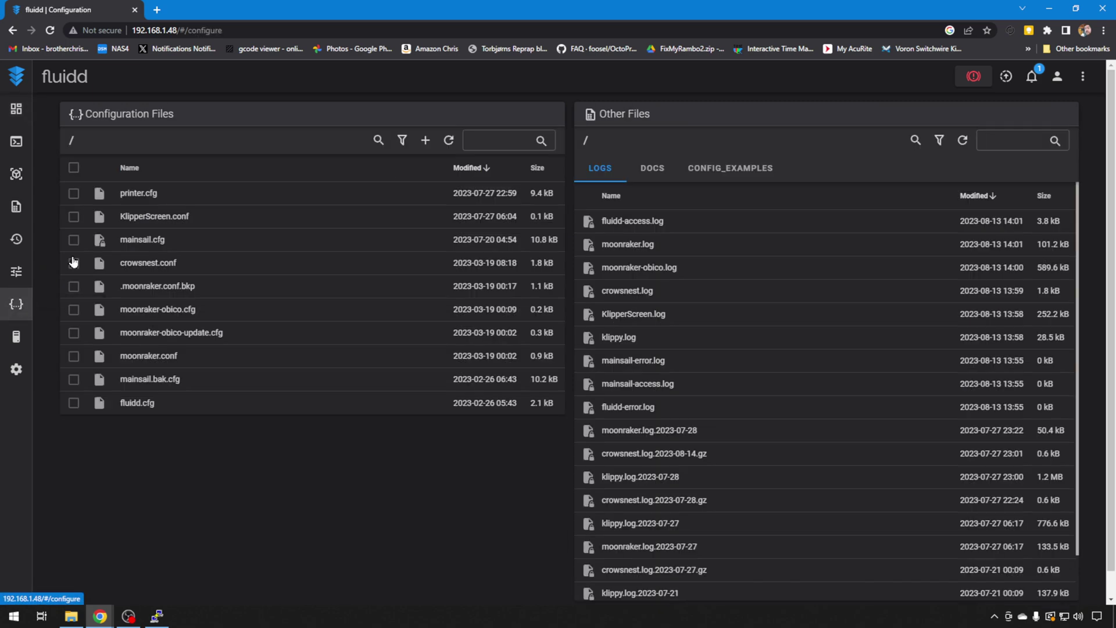
left_click(145, 193)
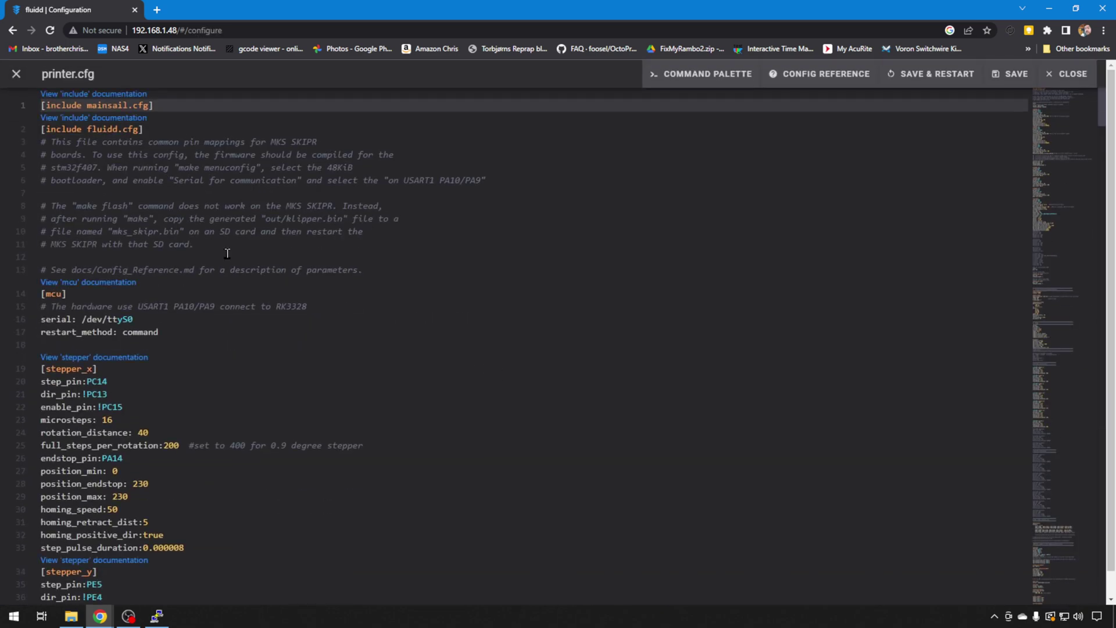
left_click_drag(206, 250, 32, 146)
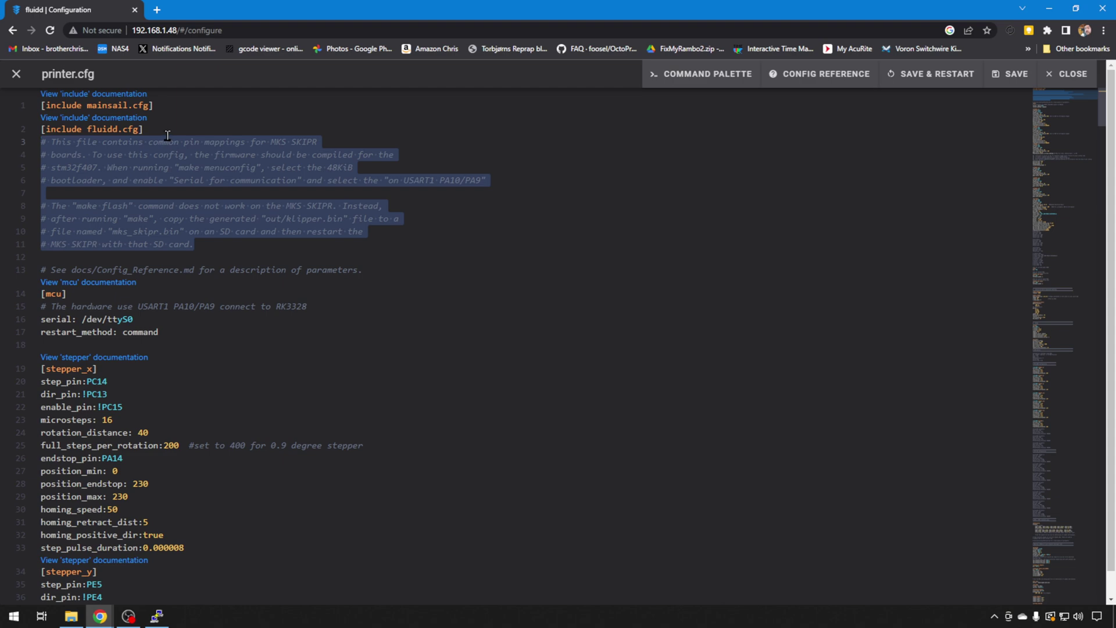
Open generic-bigtreetech-octopus.cfg in Klipper's GitHub config folder and highlight its compile notes.
left_click(156, 9)
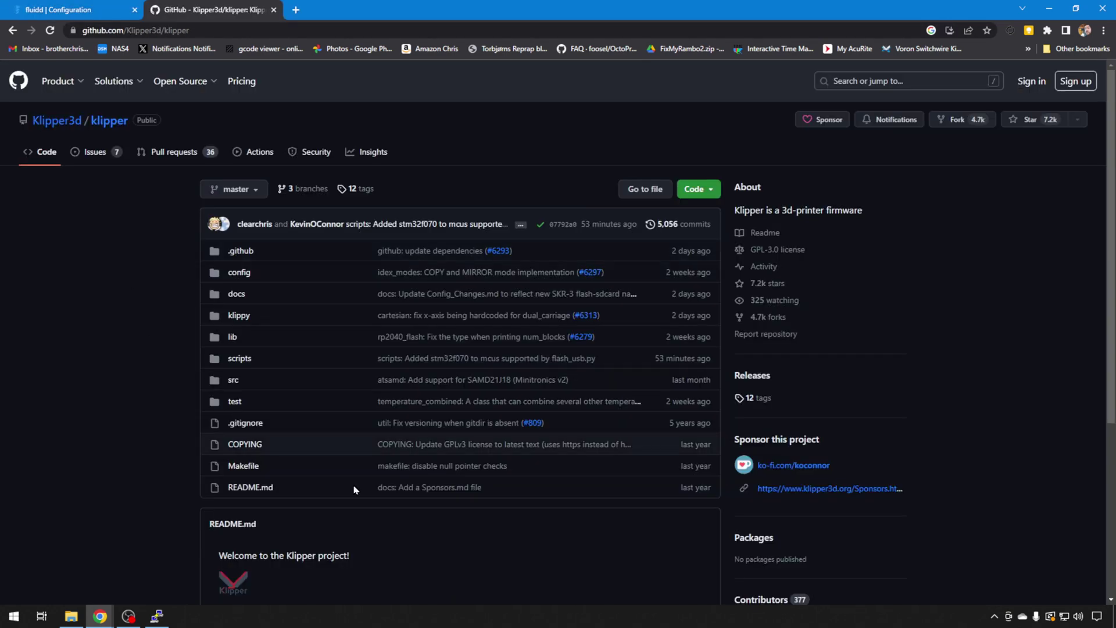
left_click(242, 273)
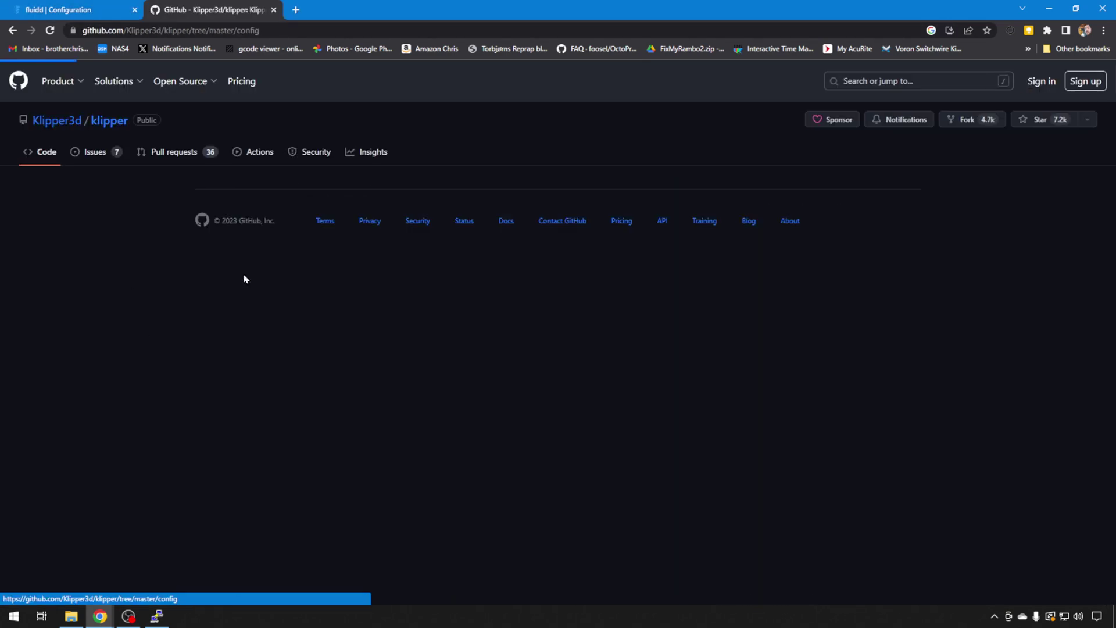
scroll(411, 376, "down", 5)
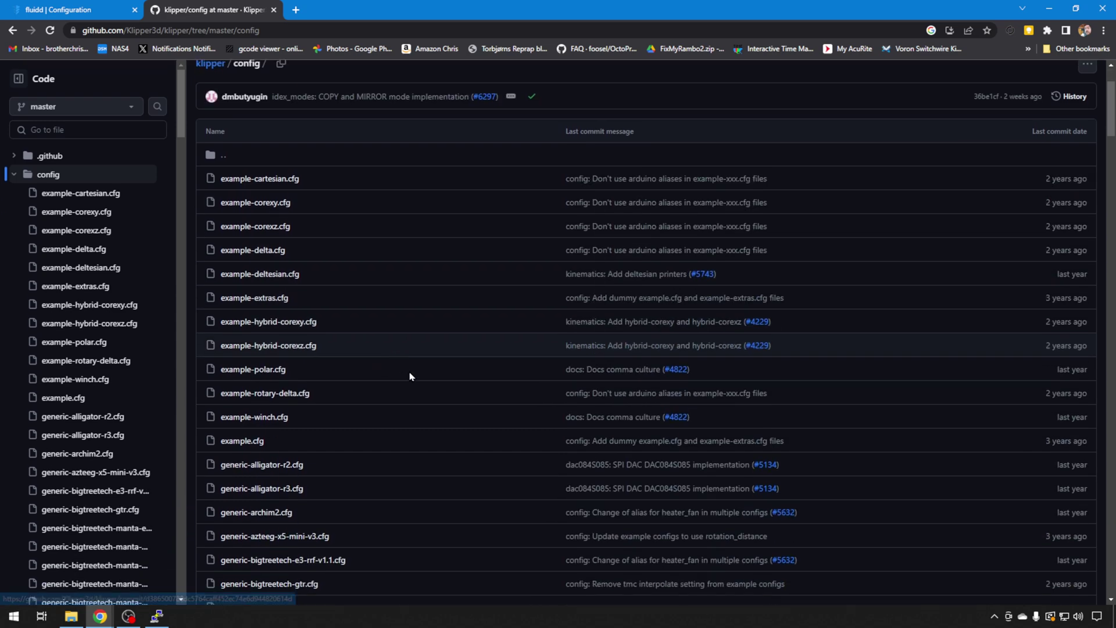
scroll(421, 374, "down", 5)
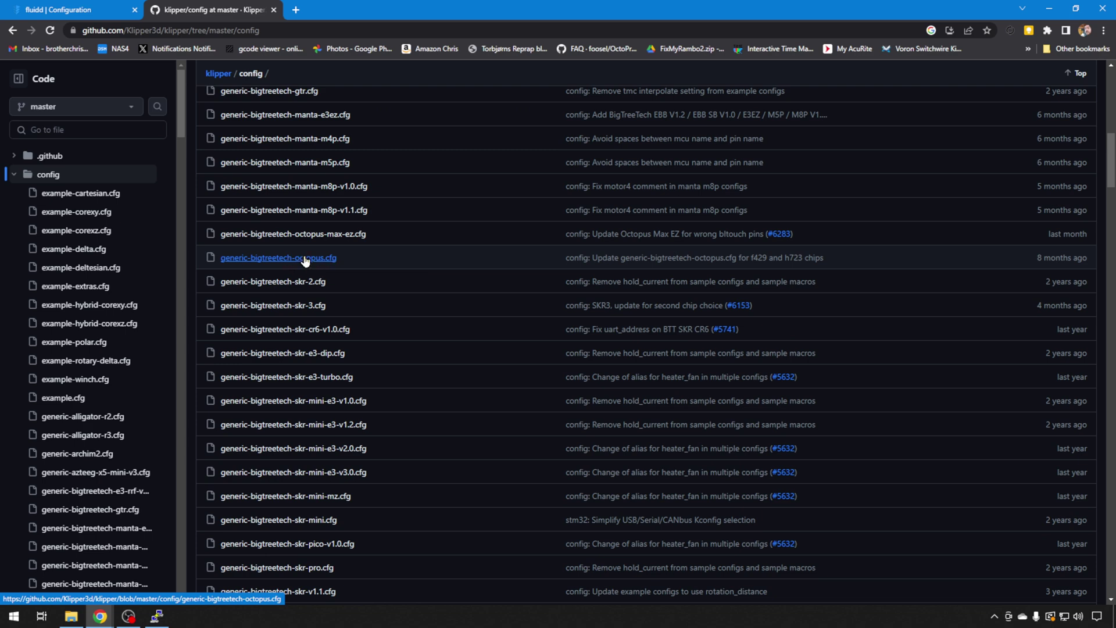
left_click(304, 257)
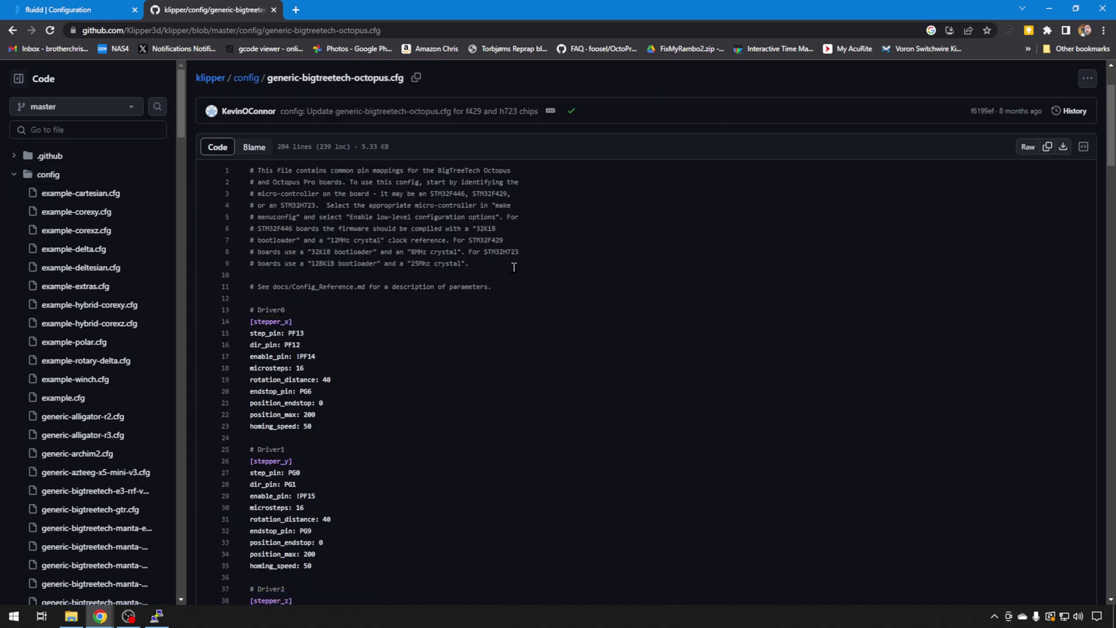
left_click_drag(468, 263, 227, 194)
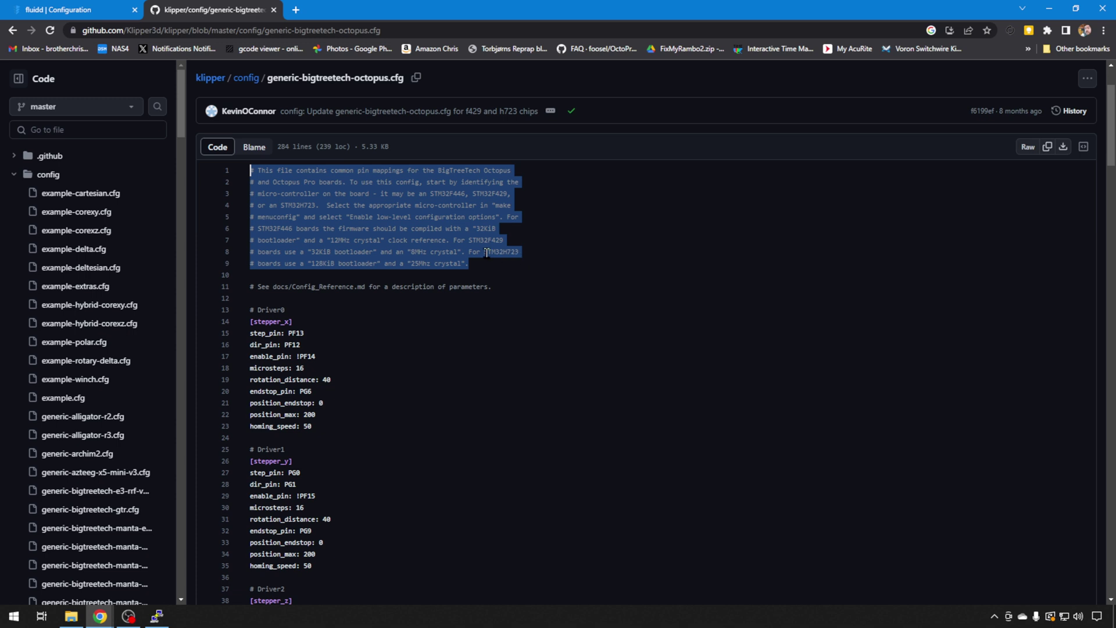
key("alt+Tab")
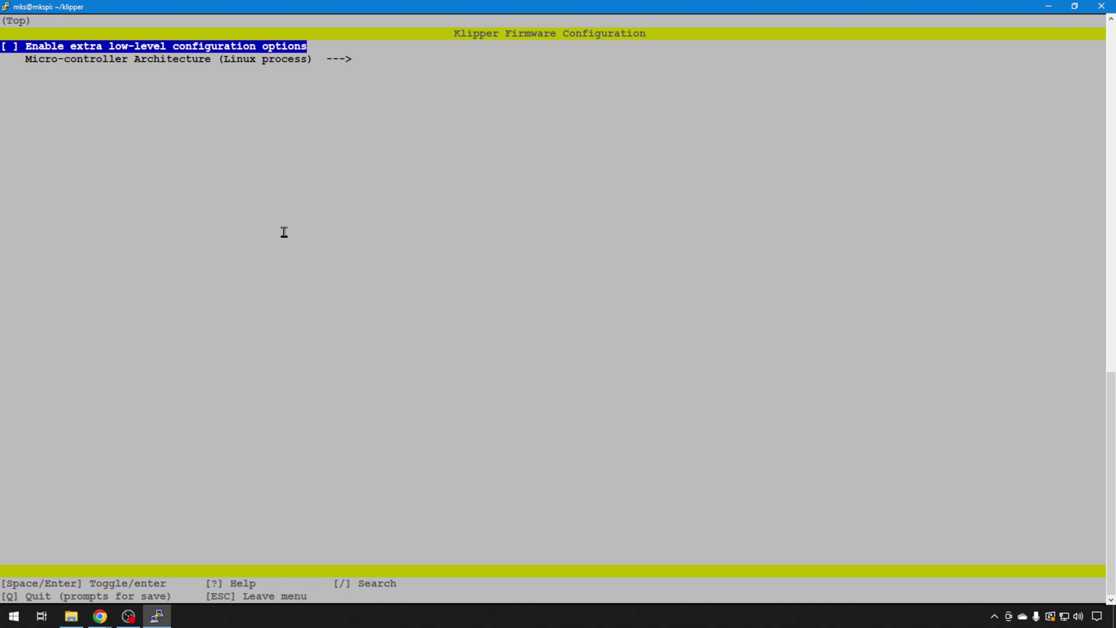
Enable low-level options and set STM32 architecture, STM32F407 processor and 48KiB bootloader offset.
key("space")
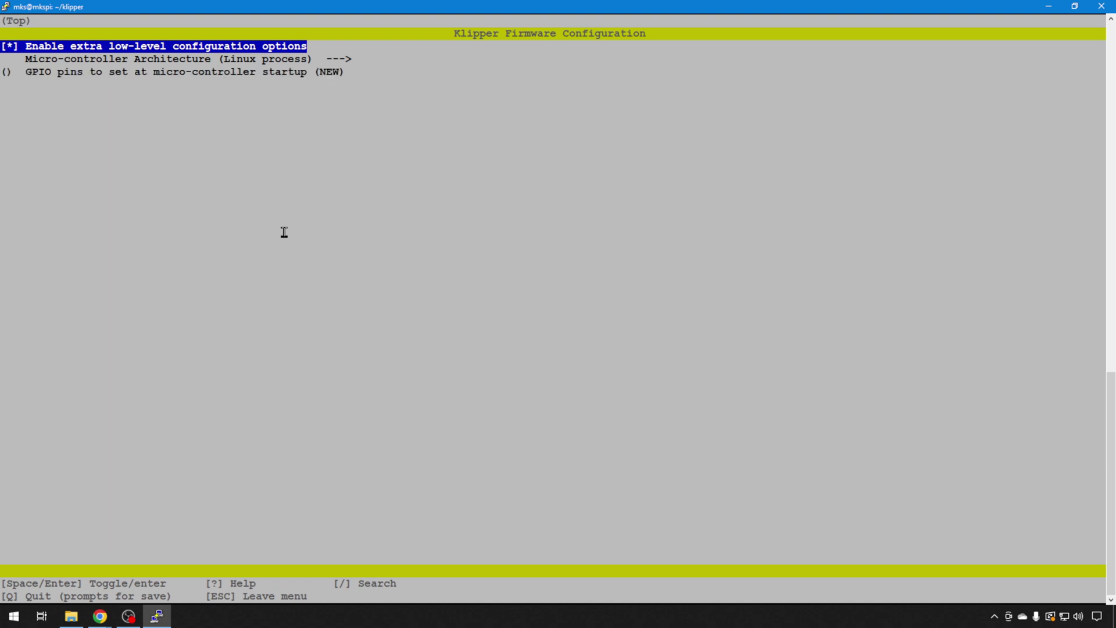
key("Down")
key("Return")
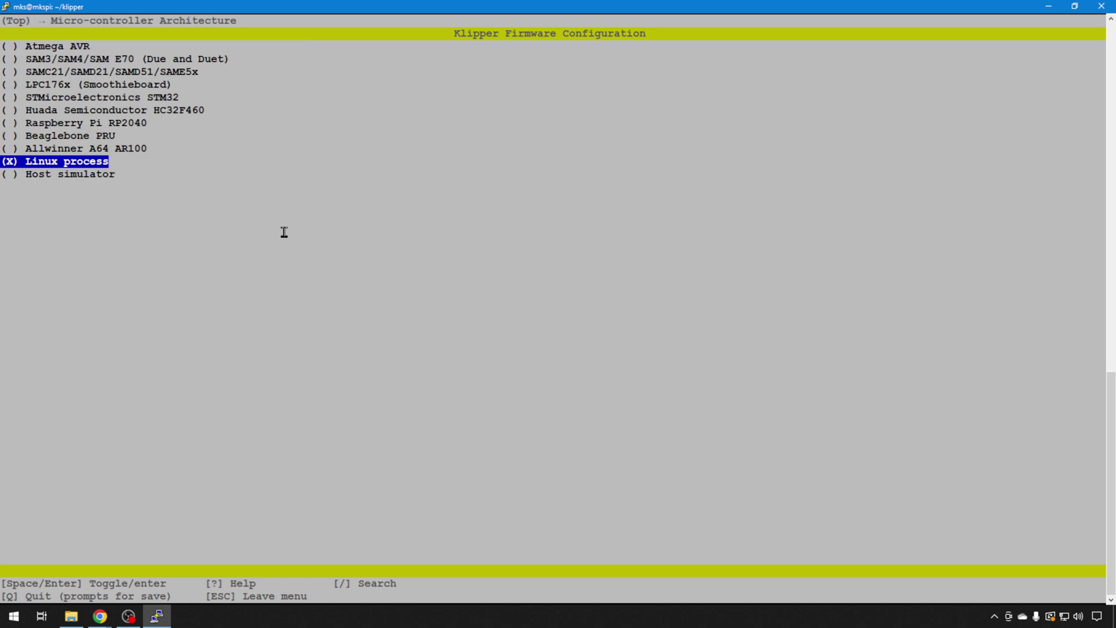
key("Up")
key("Up")
key("Up")
key("Up")
key("Up")
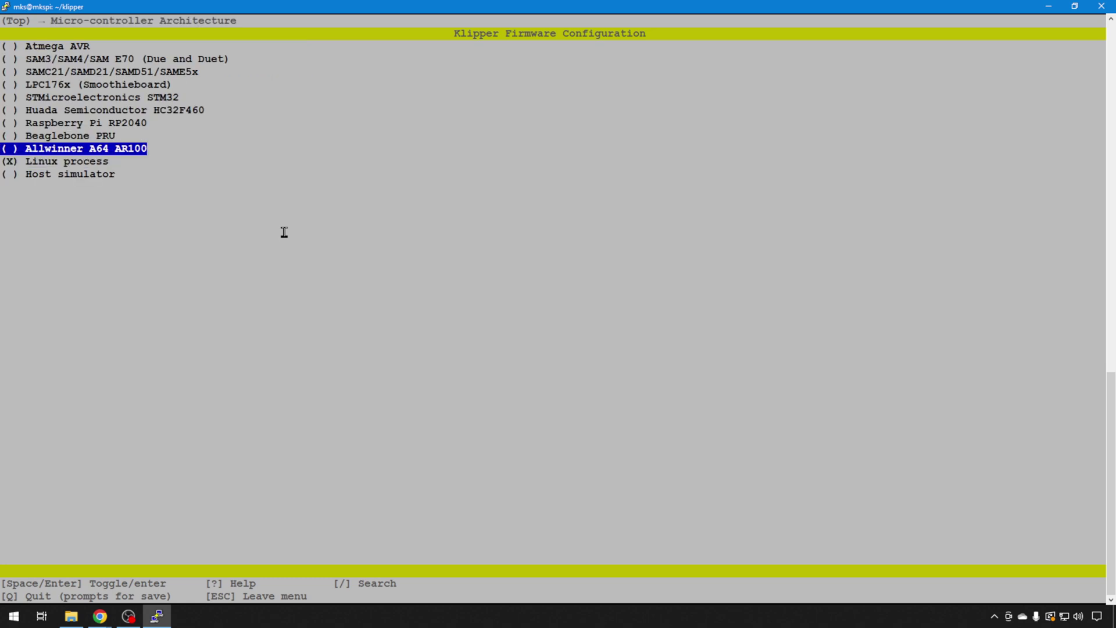
key("Return")
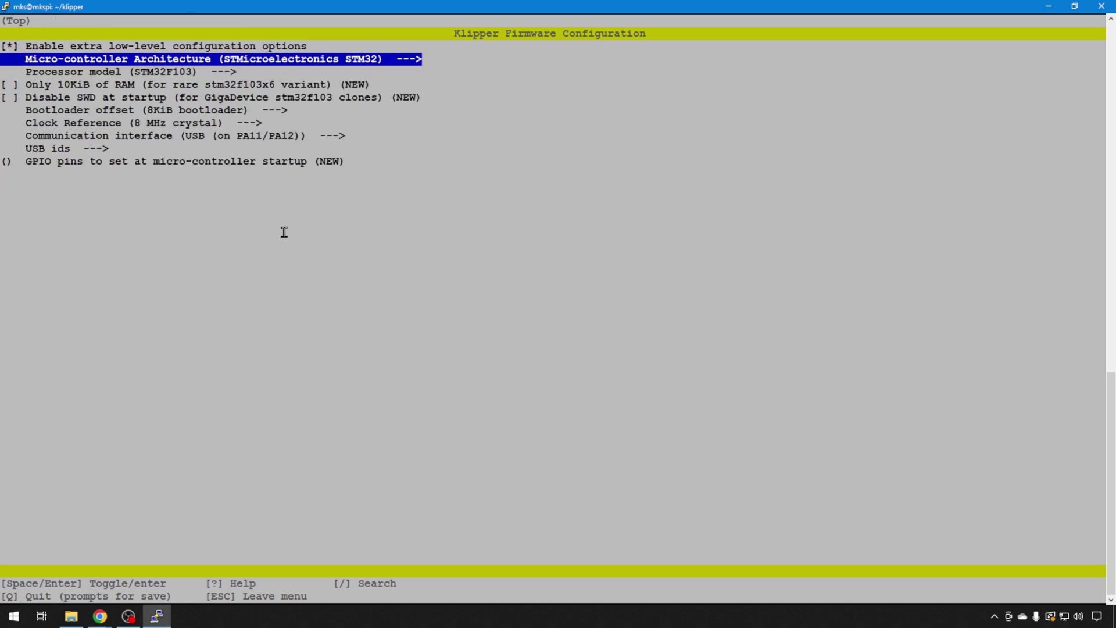
key("Down")
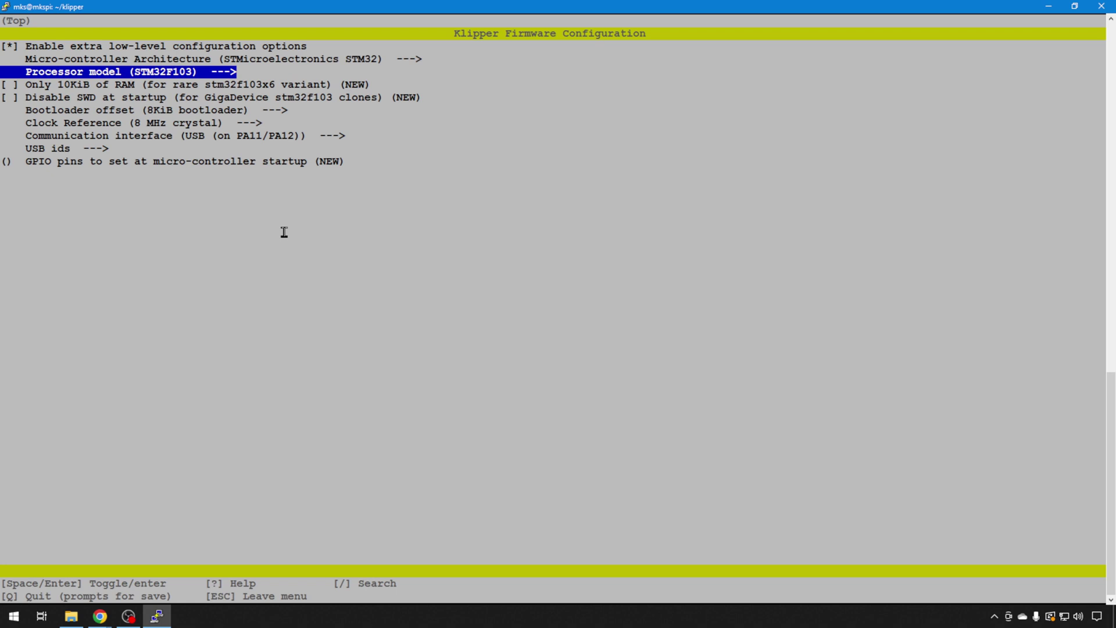
key("Return")
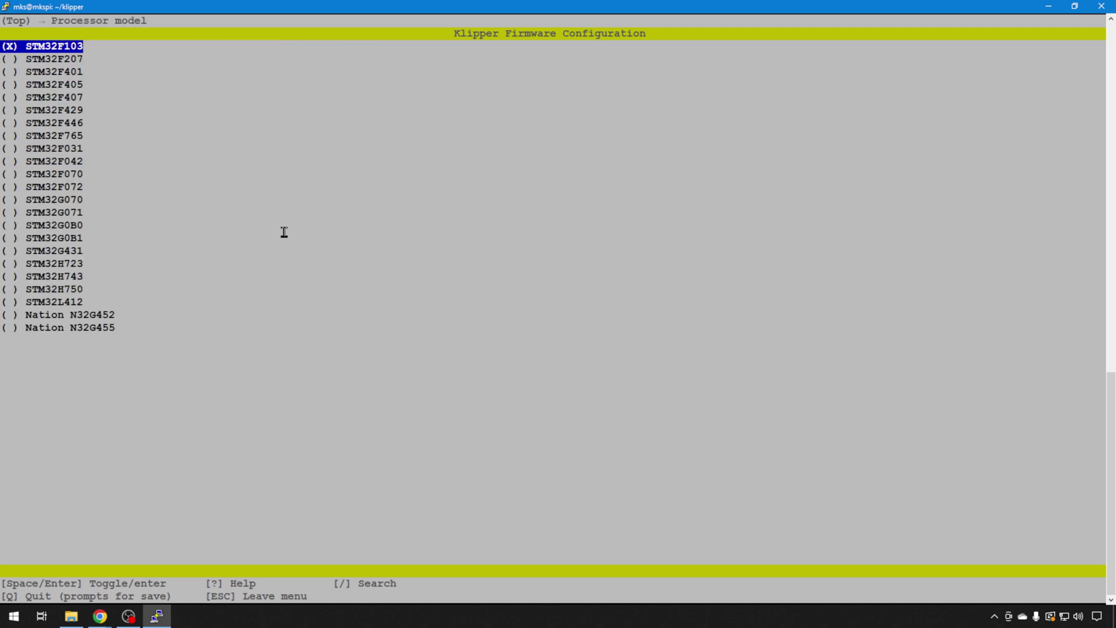
key("Down")
key("Down")
key("Down")
key("Down")
key("Return")
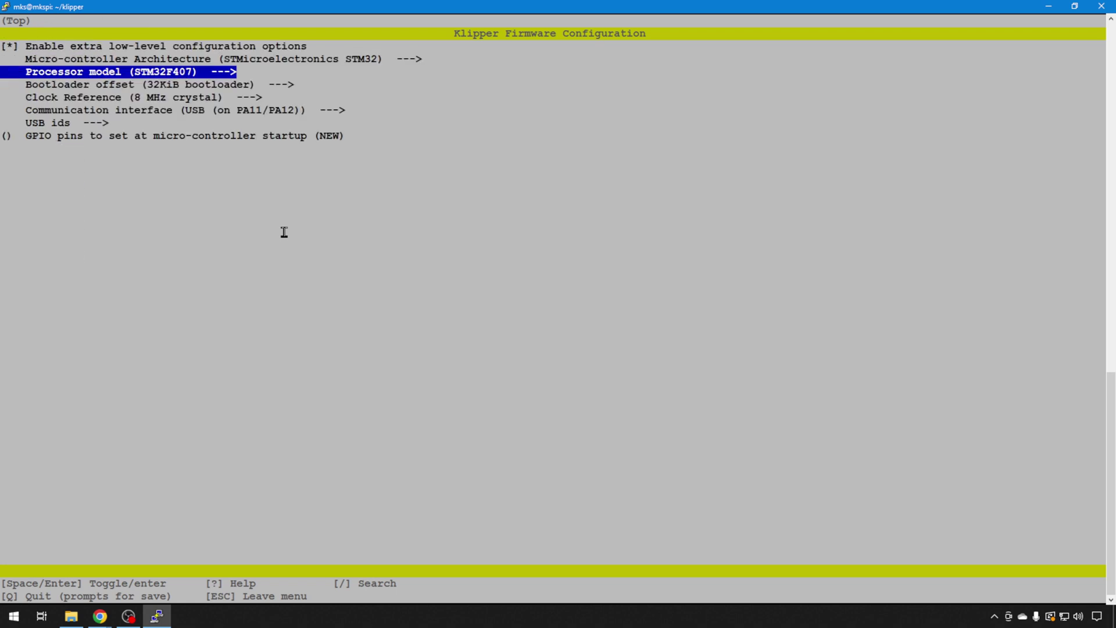
key("Down")
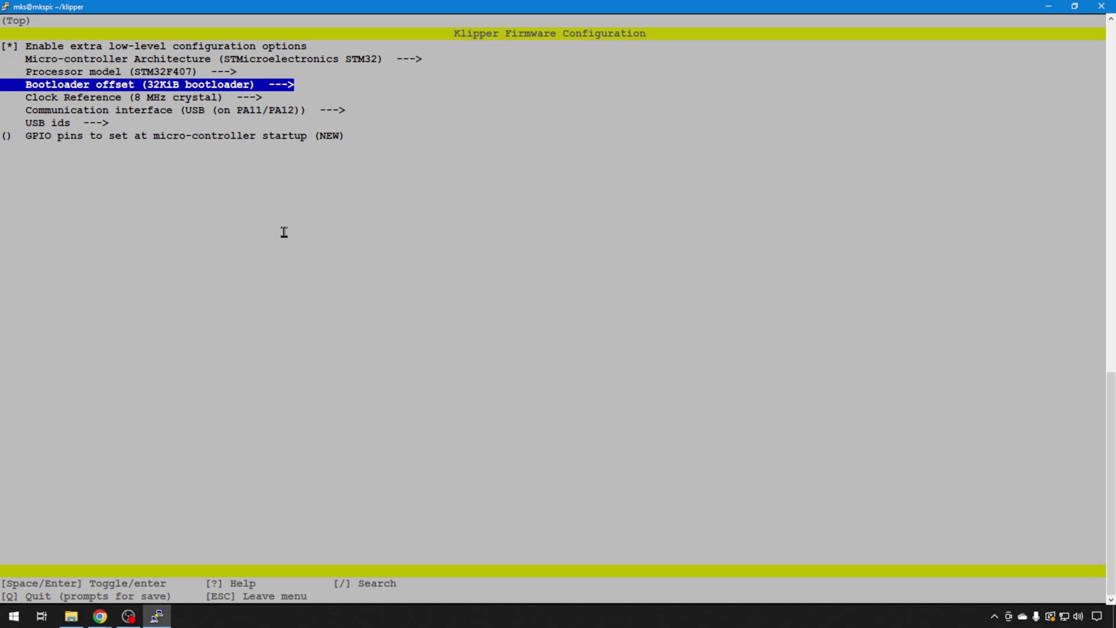
key("Return")
key("Down")
key("Down")
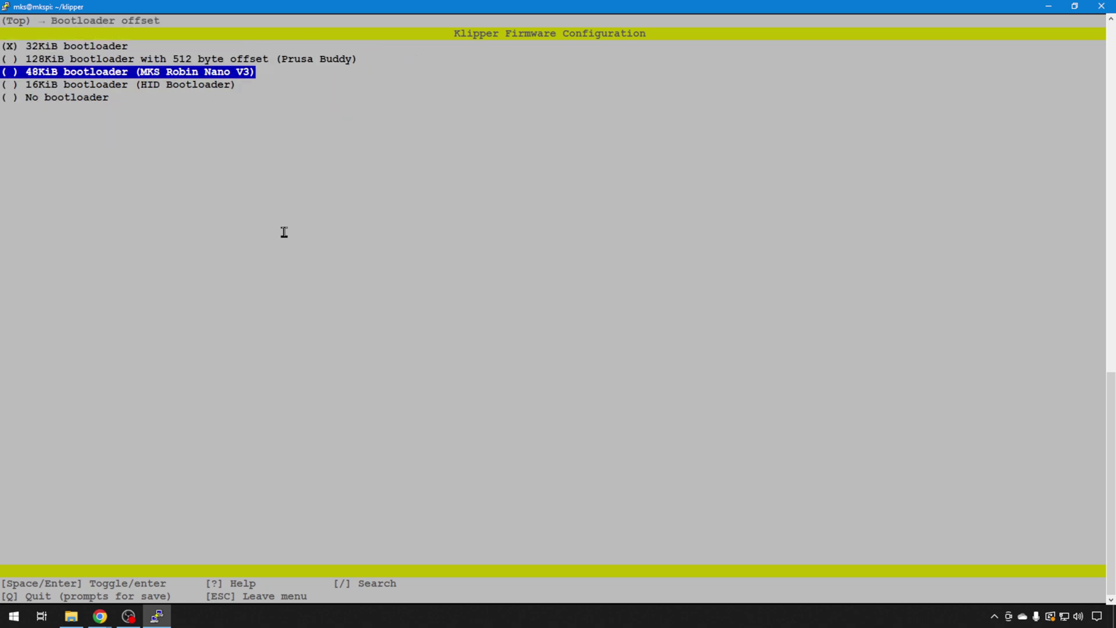
key("Return")
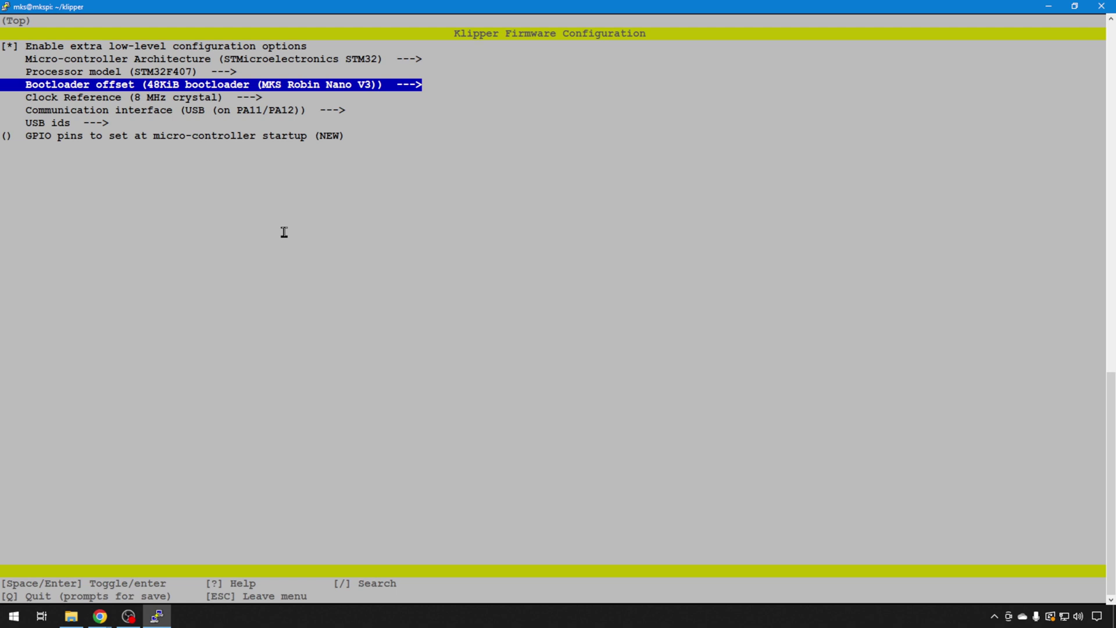
Set the communication interface to Serial on USART1 PA10/PA9 and check the 250000 baud rate.
key("Down")
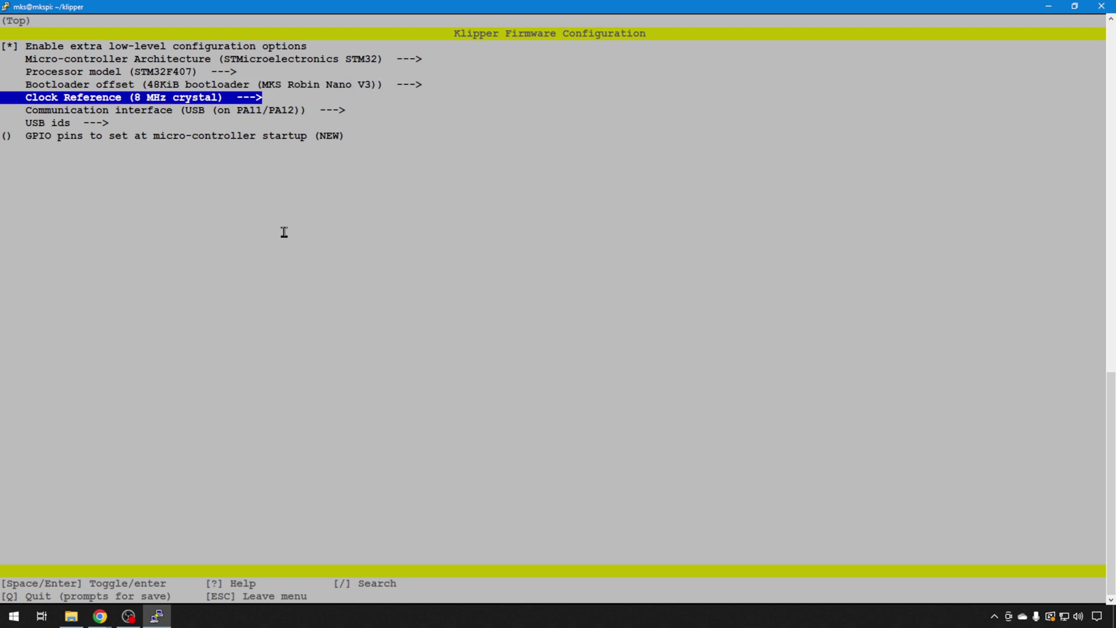
key("Down")
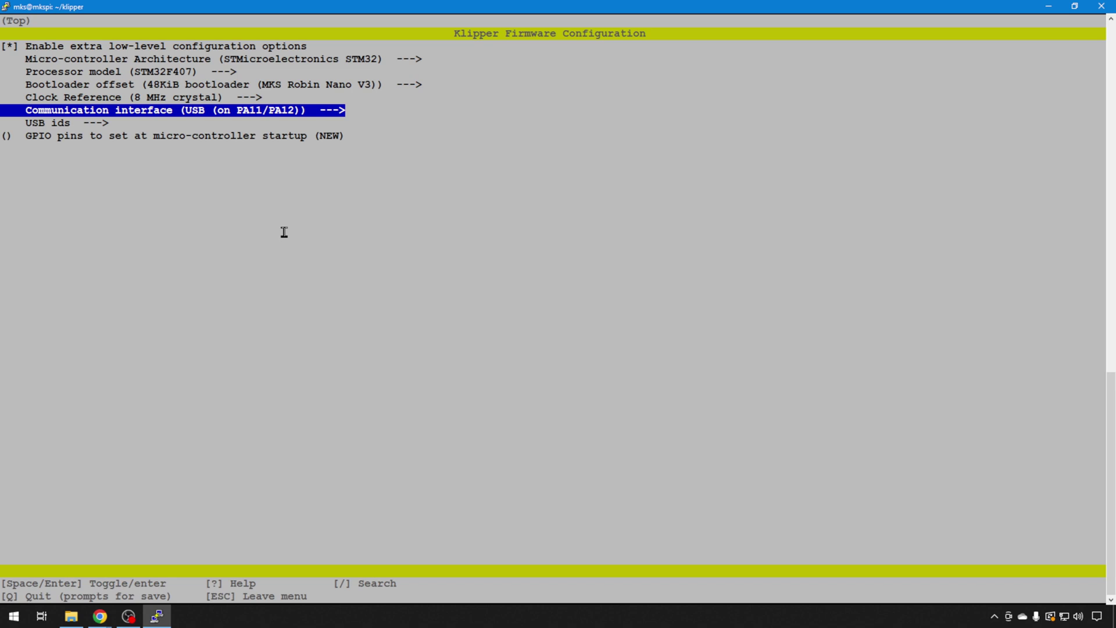
key("Return")
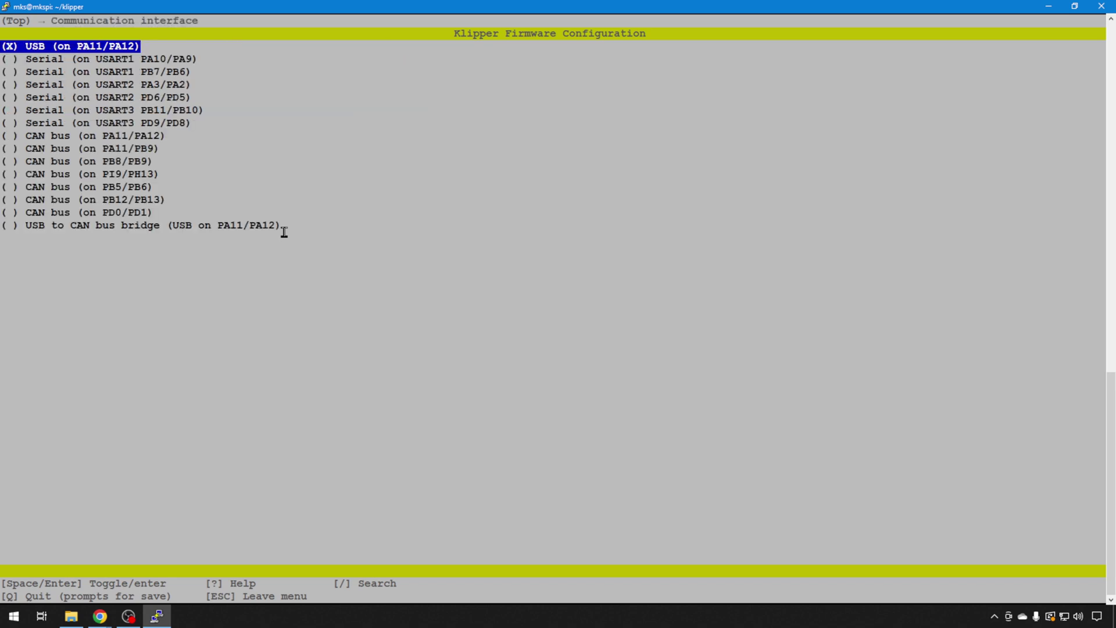
key("Down")
key("Down")
key("Down")
key("Down")
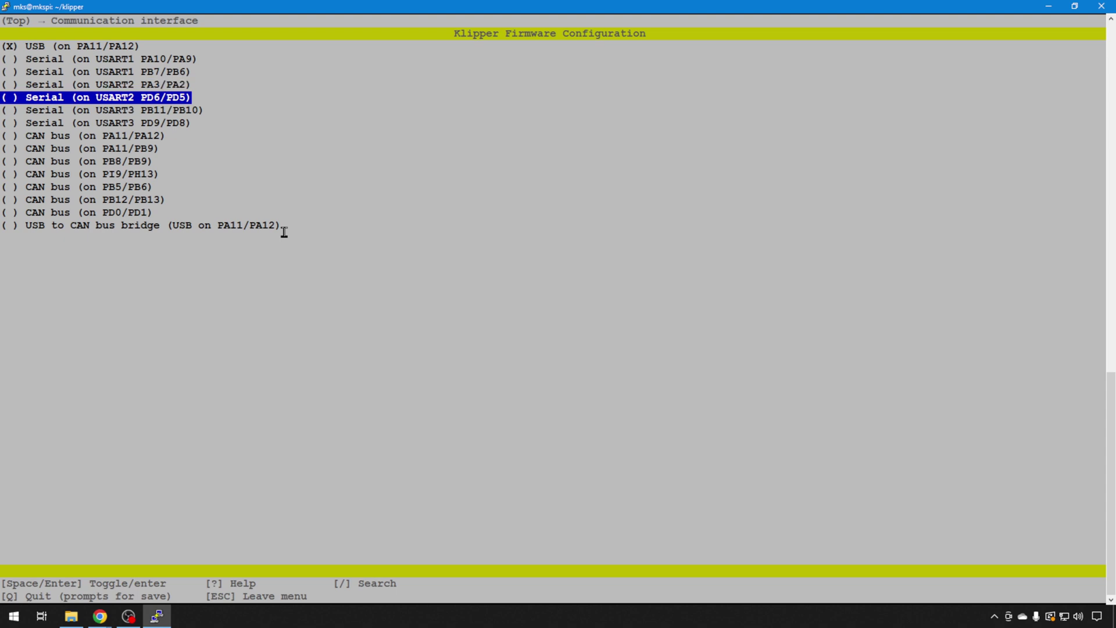
key("Up")
key("Up")
key("Up")
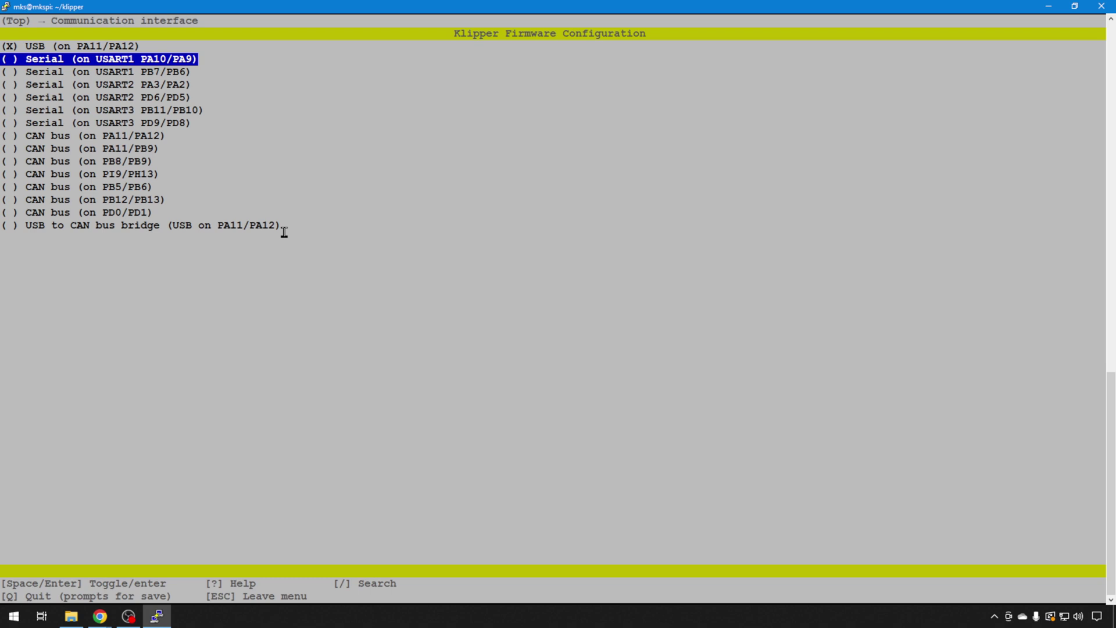
key("Return")
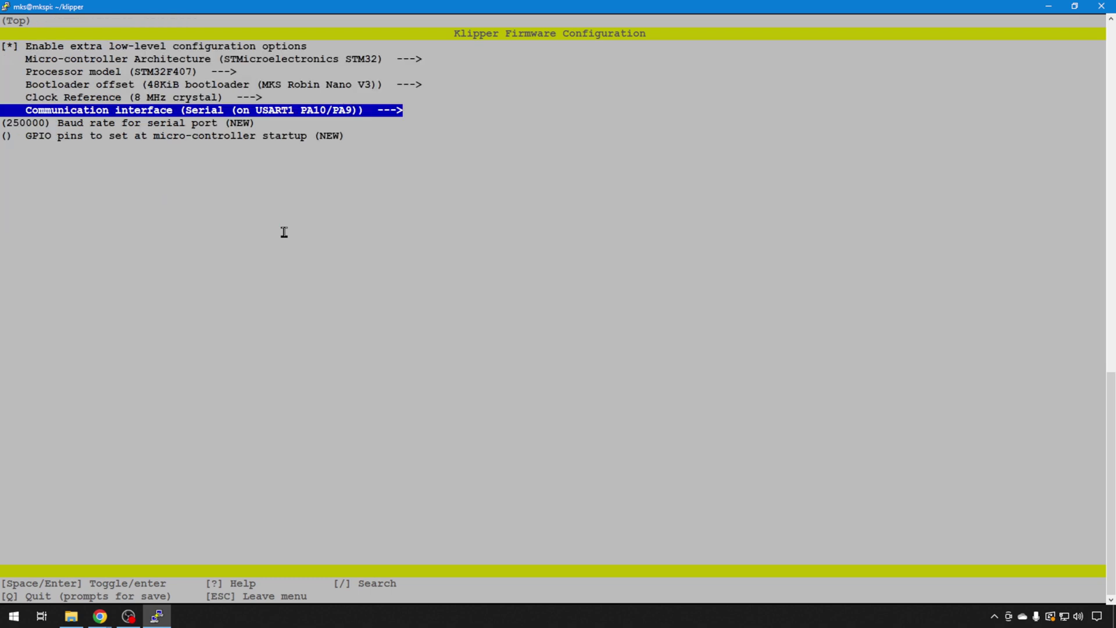
key("Down")
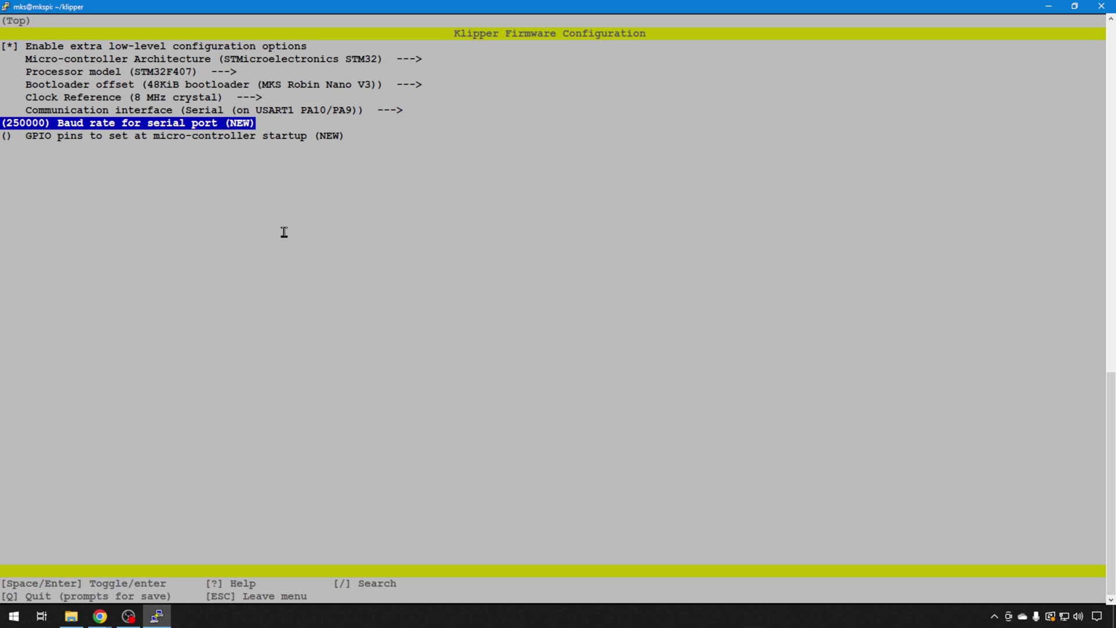
key("Down")
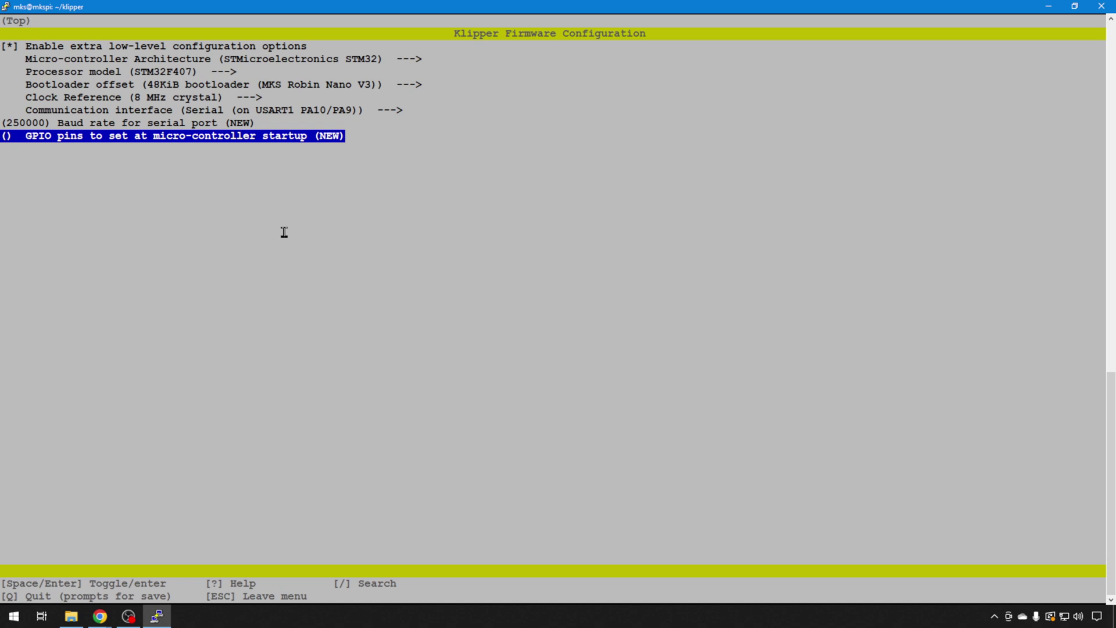
Quit menuconfig saving the configuration, then compile the firmware with make.
key("q")
key("y")
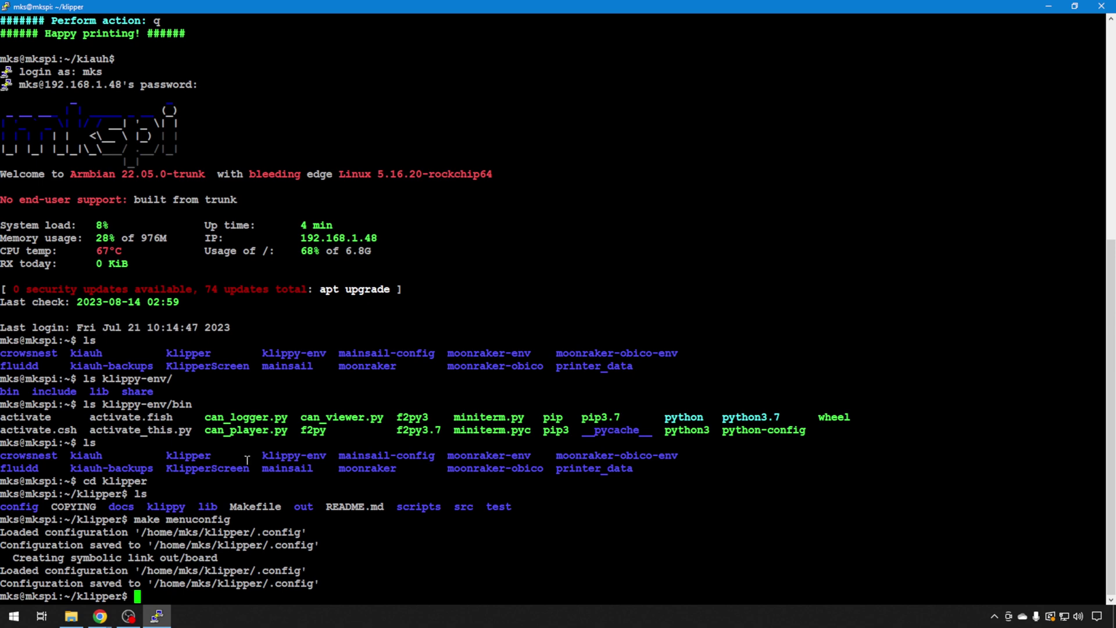
type("make")
key("Return")
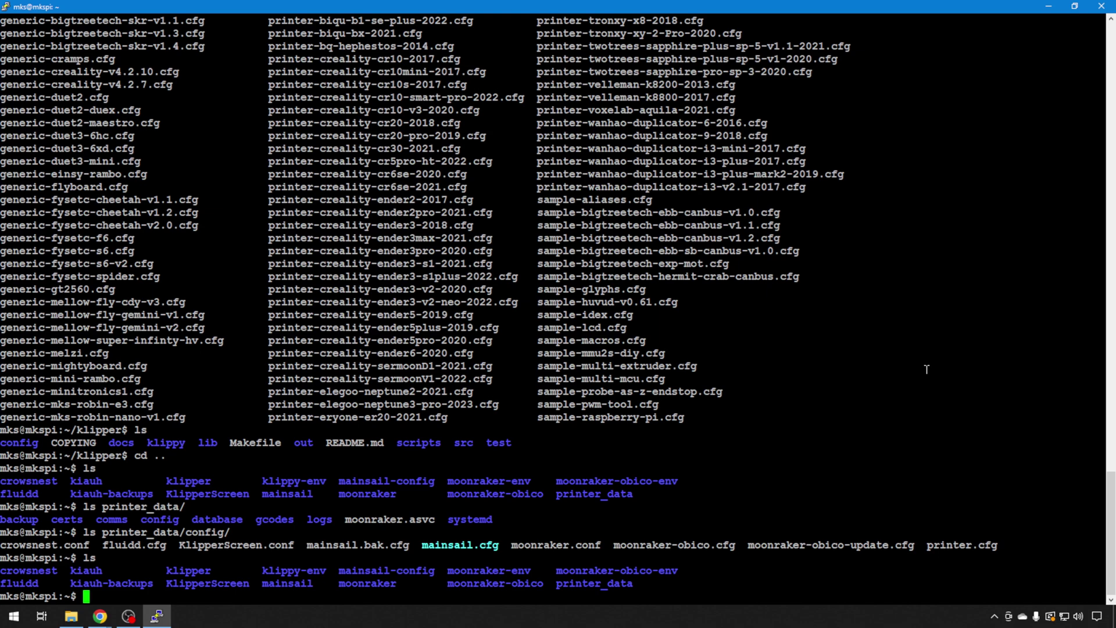
List klipper and klipper/out, highlighting the compiled klipper.bin file.
type("ls klipper")
key("Return")
key("Up")
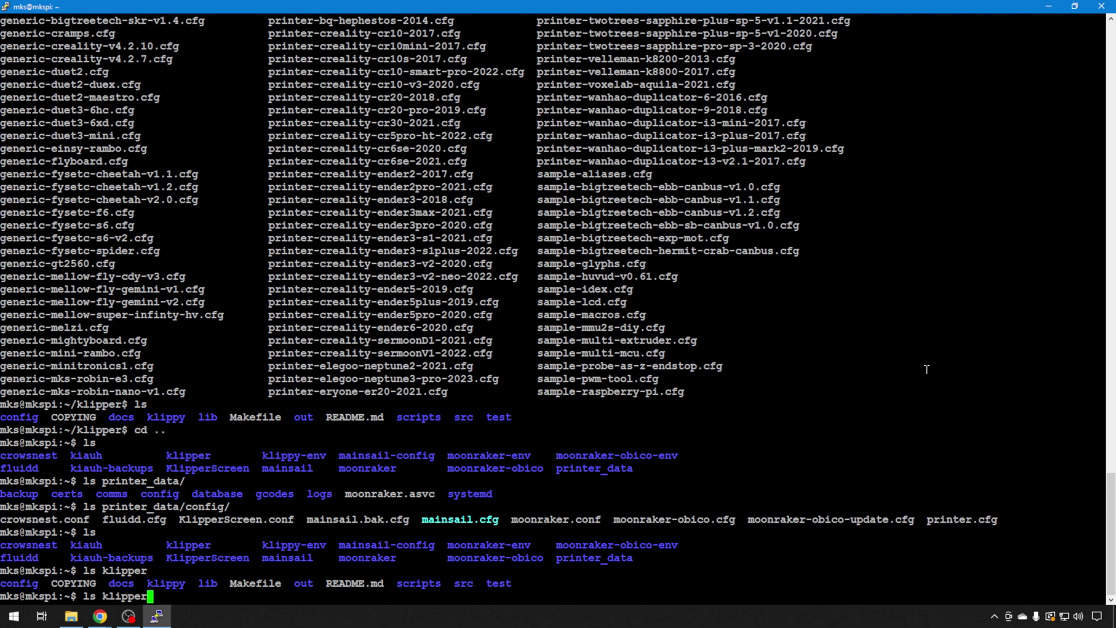
type("/out")
key("Return")
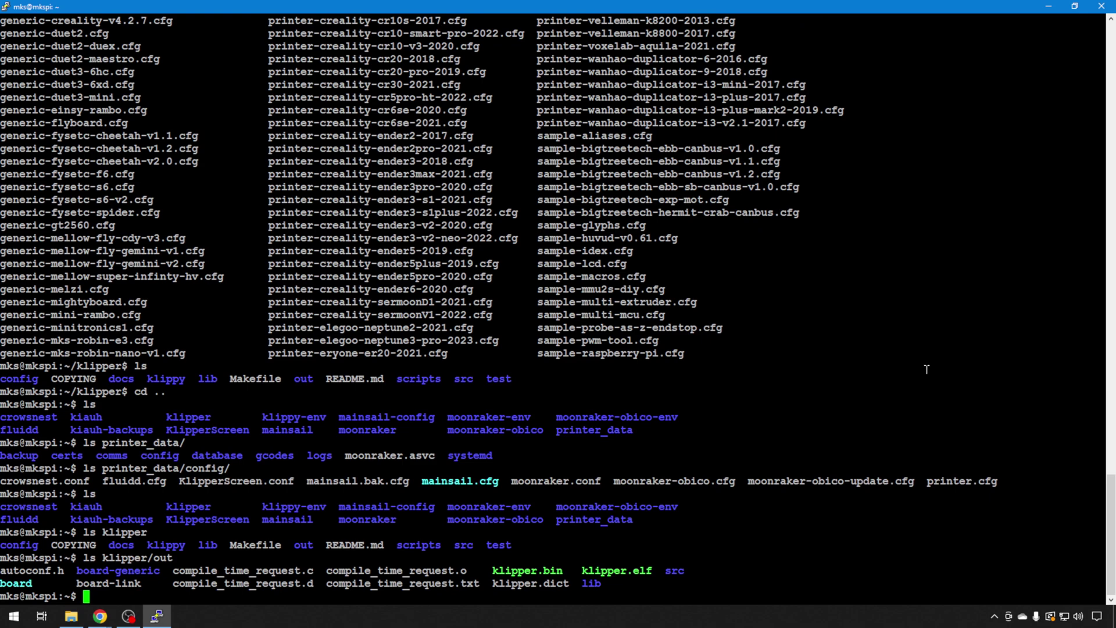
double_click(495, 570)
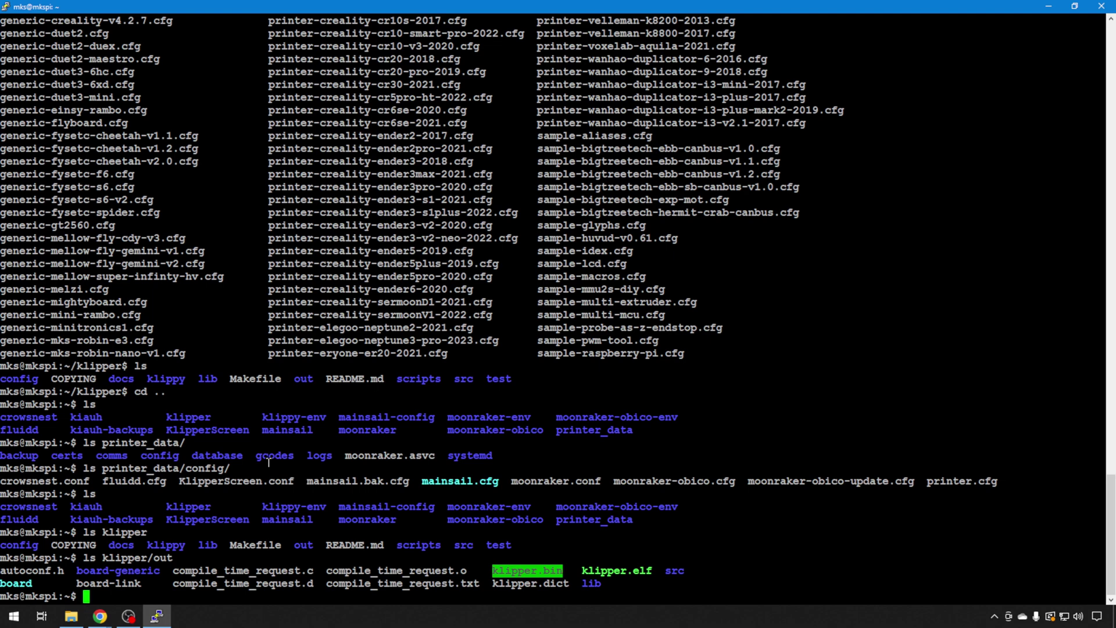
Edit the recalled listing command into cp klipper/out/klipper.bin.
key("Up")
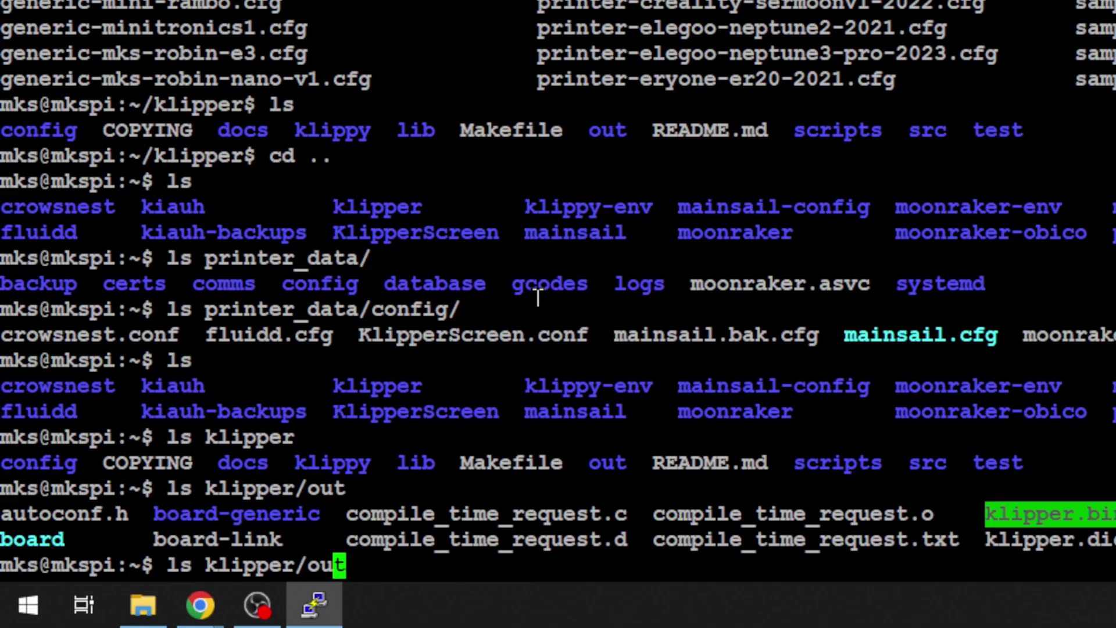
key("Left")
key("Left")
key("Left")
key("Left")
key("Left")
key("Left")
key("Left")
key("Left")
key("Left")
key("Left")
key("Left")
key("Left")
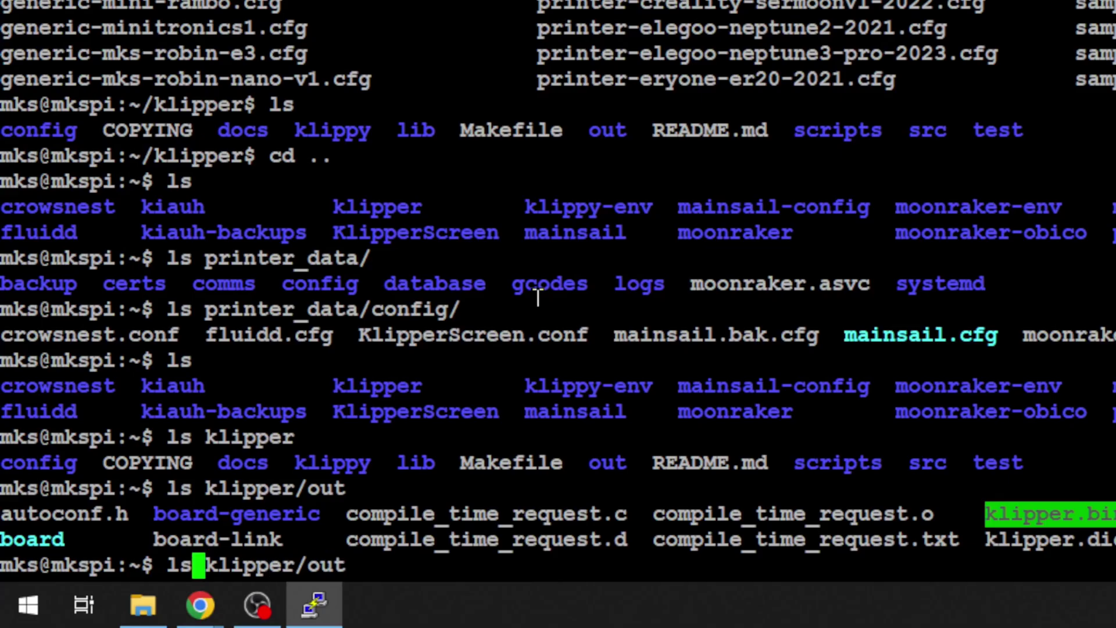
key("BackSpace")
key("BackSpace")
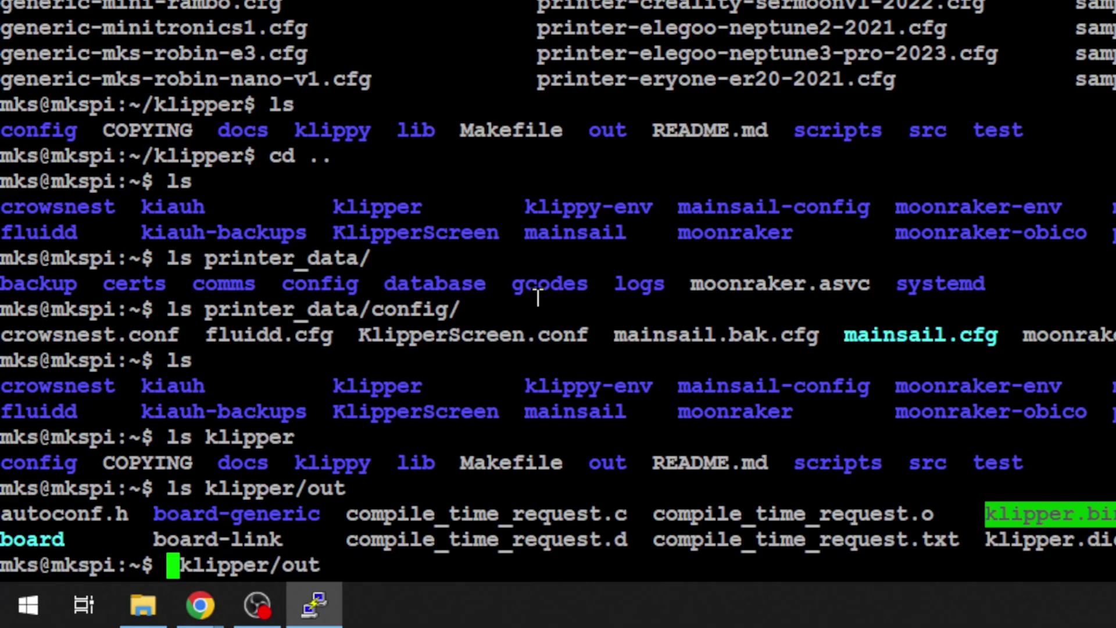
type("cp")
key("Right")
key("Right")
key("Right")
key("Right")
key("Right")
key("Right")
key("Right")
key("Right")
key("Right")
key("Right")
key("Right")
key("Right")
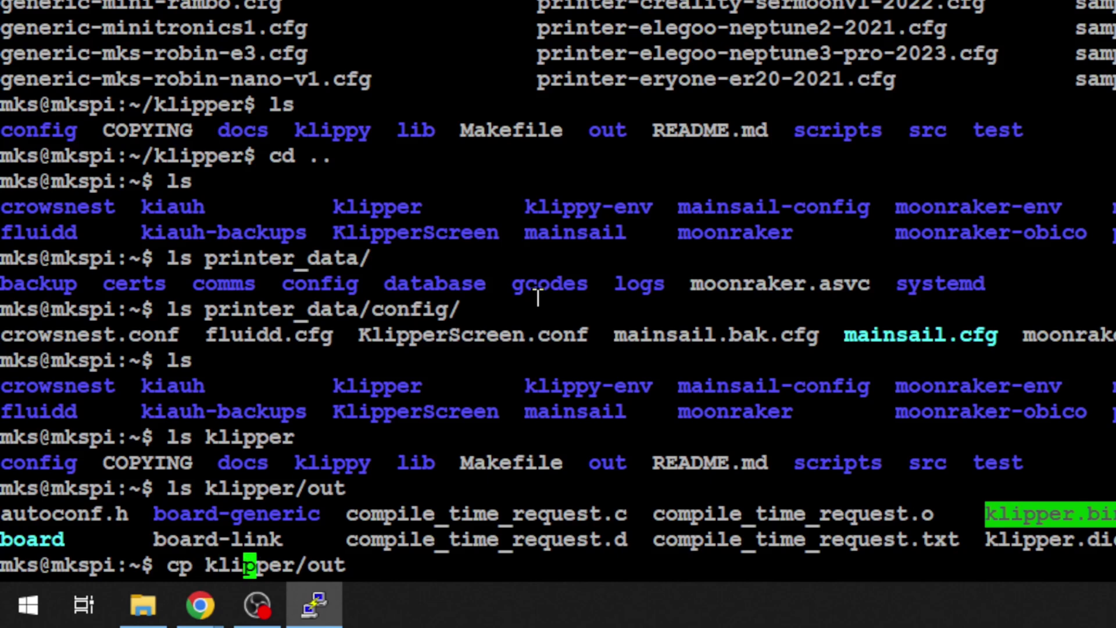
type("/")
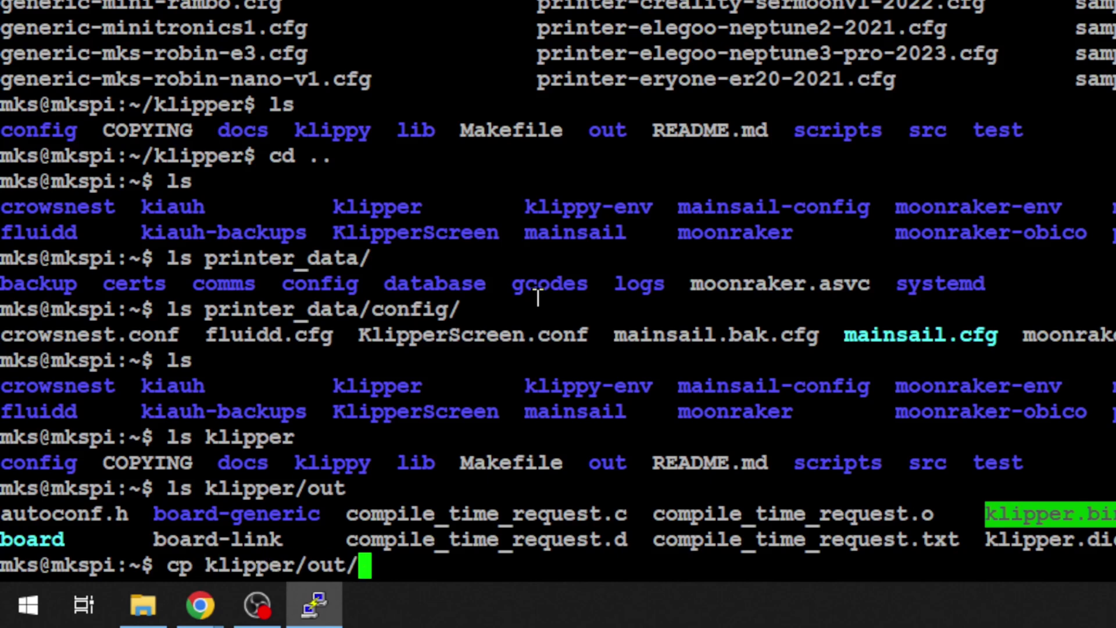
type("kli")
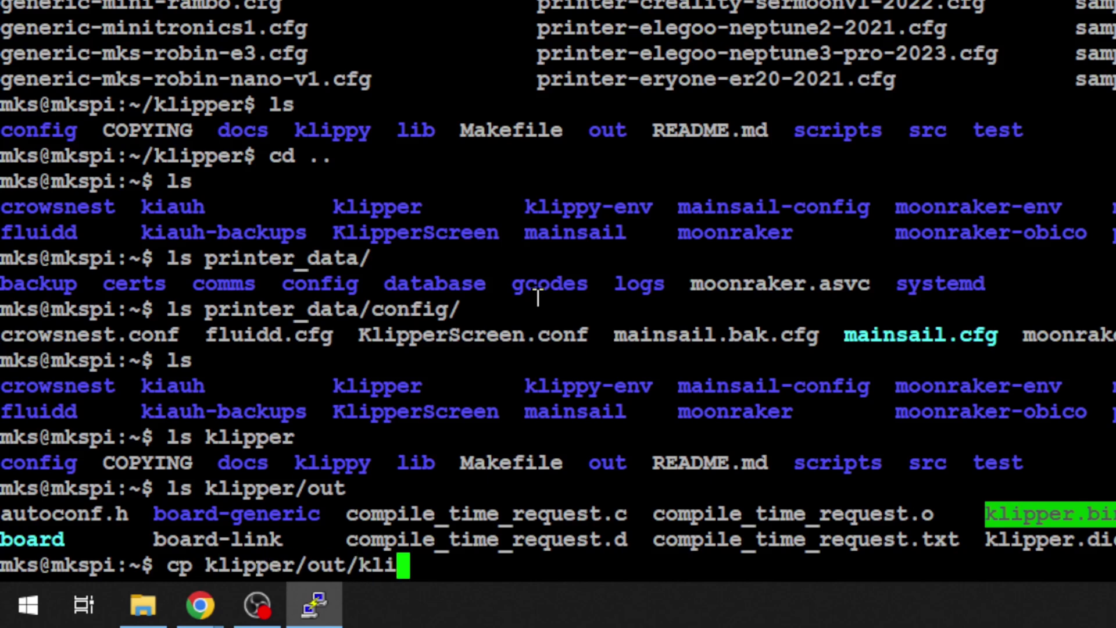
type("pper.")
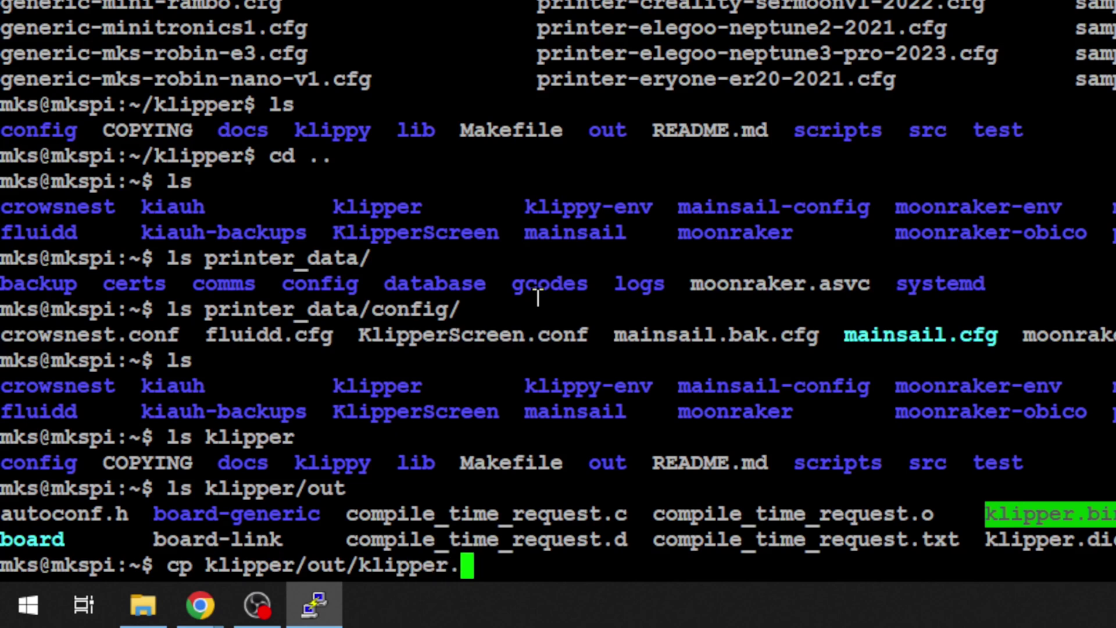
type("bin")
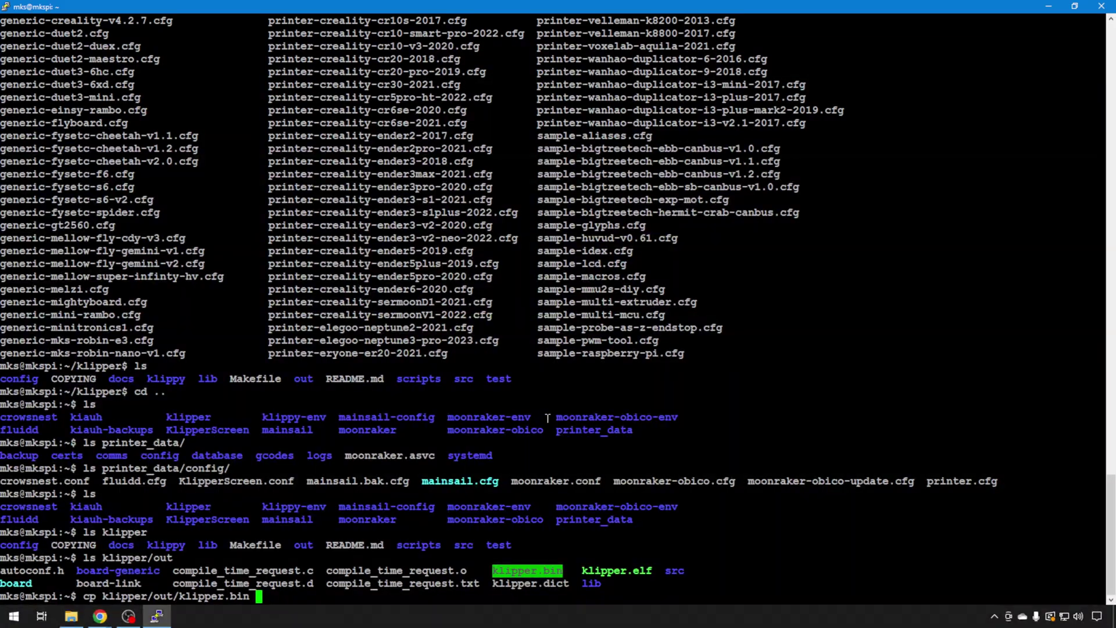
Highlight the printer_data folder, its config subfolder, and the config file listing.
left_click_drag(556, 430, 633, 430)
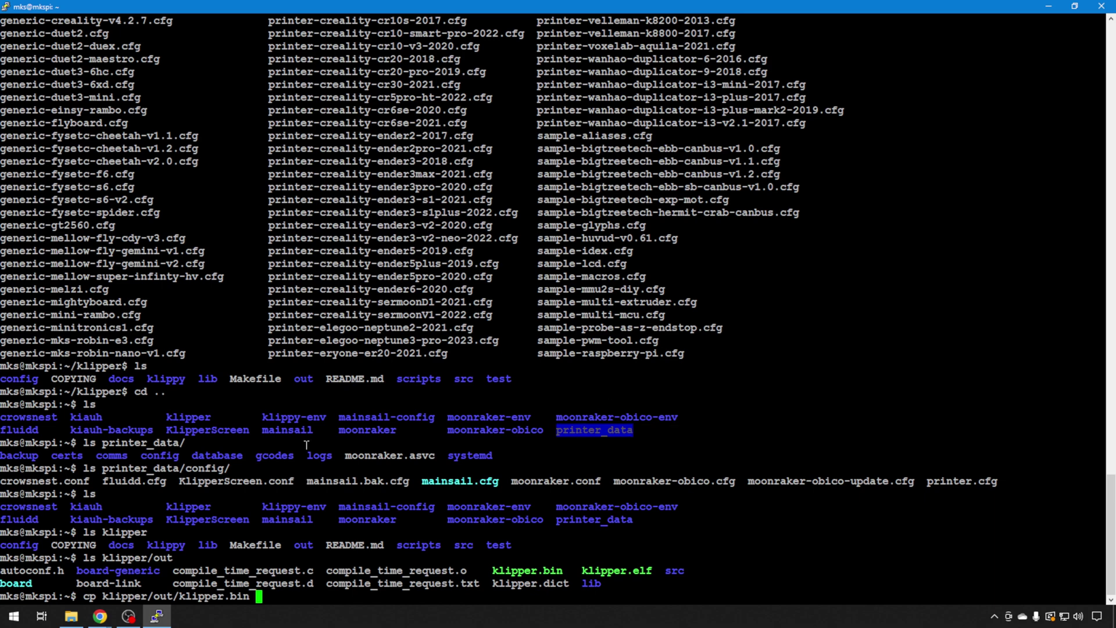
left_click_drag(141, 456, 183, 454)
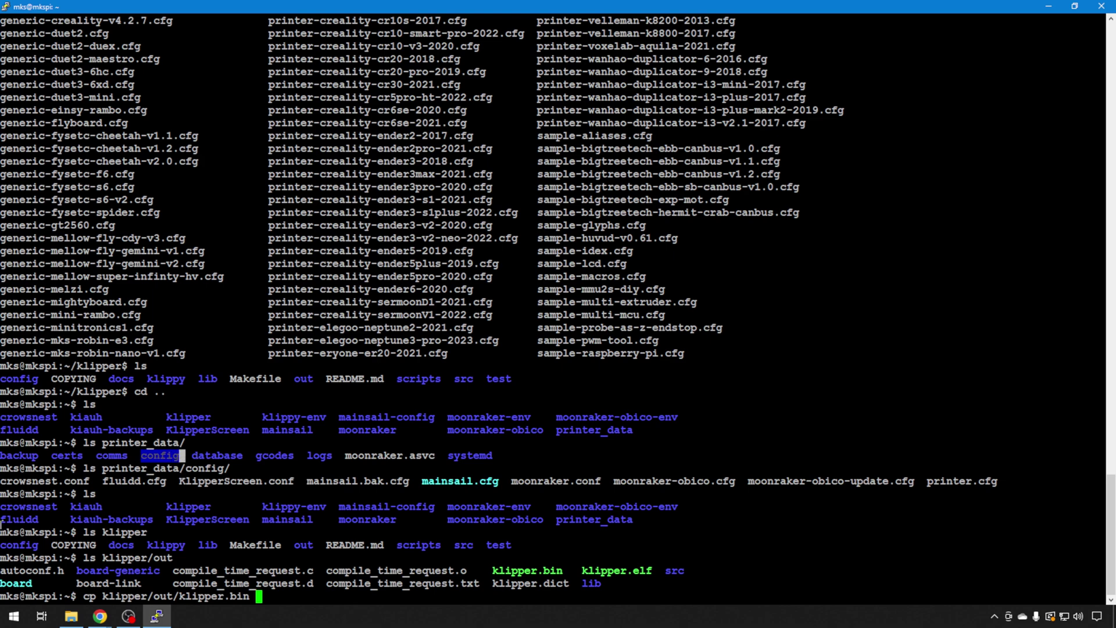
left_click_drag(1, 472, 1005, 481)
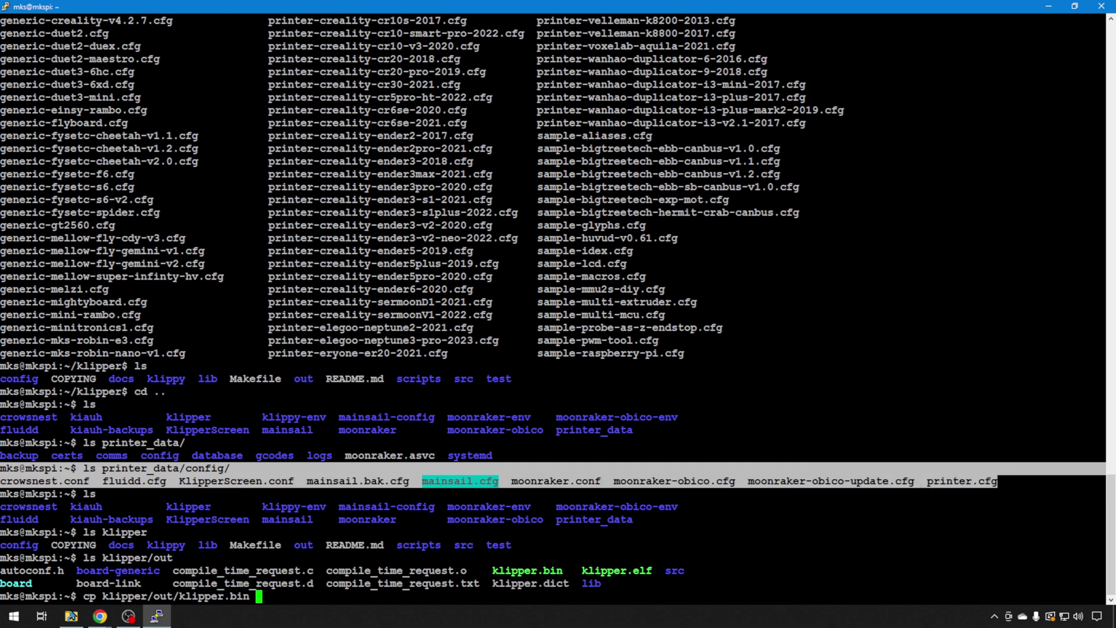
Check the config folder files on Fluidd's Configuration page, then return to PuTTY.
mouse_move(100, 616)
left_click(184, 567)
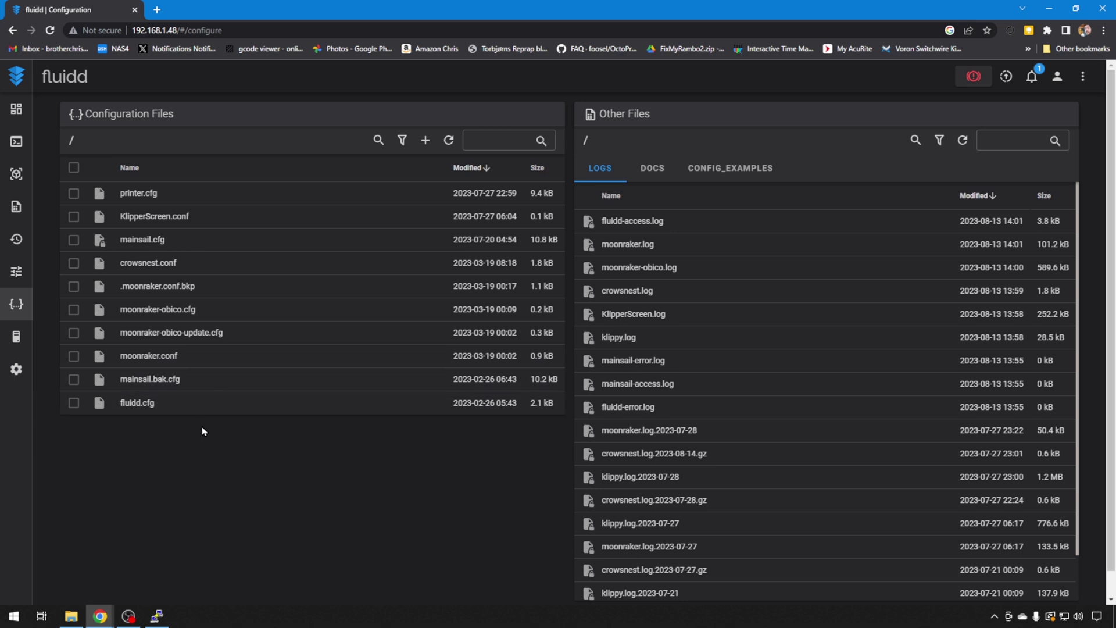
left_click(156, 619)
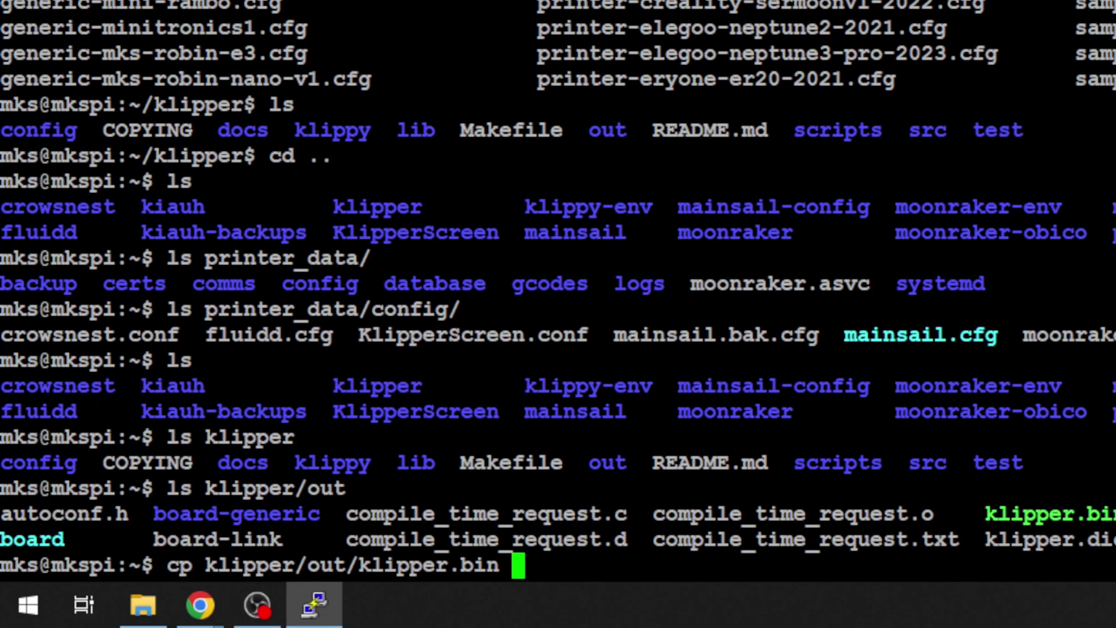
Complete the copy destination as the home printer_data/config/klipper.bin and run the copy.
type("/home")
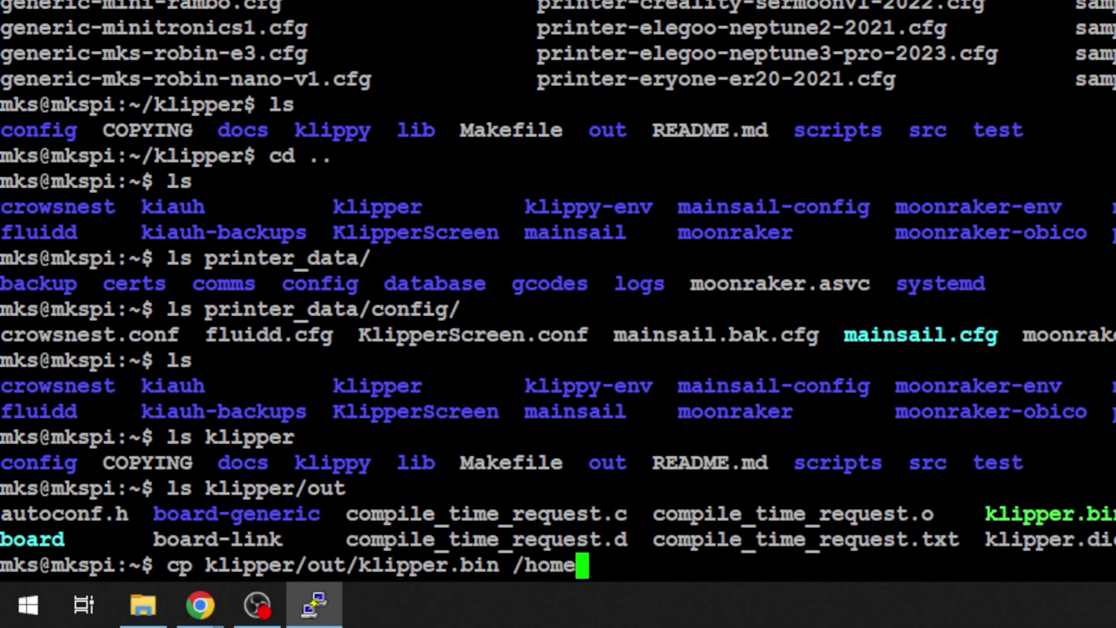
type("/mk")
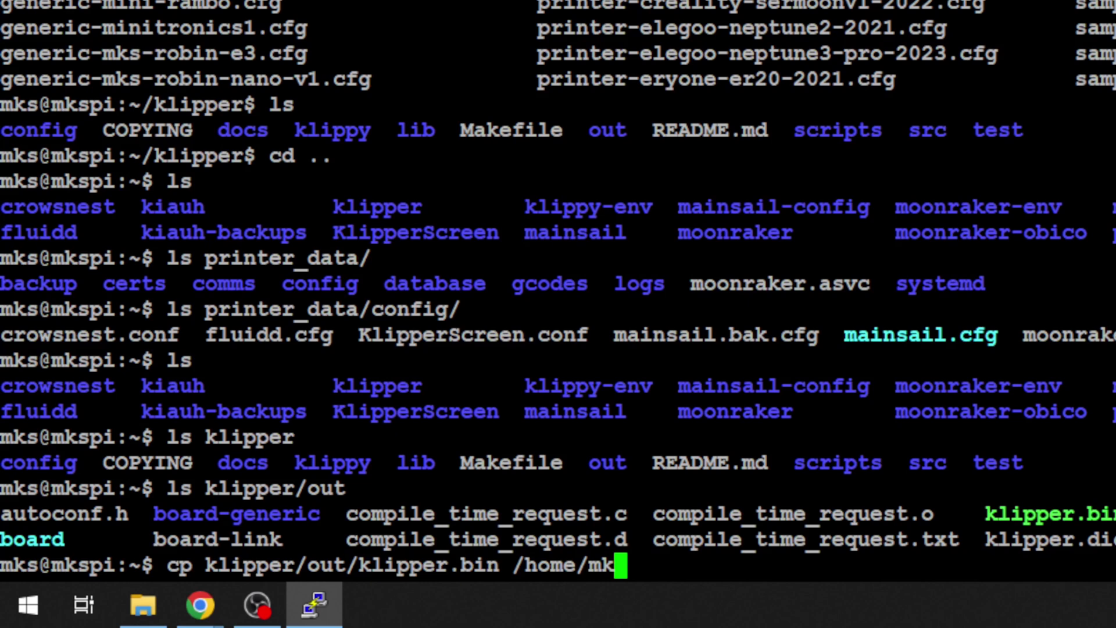
type("s")
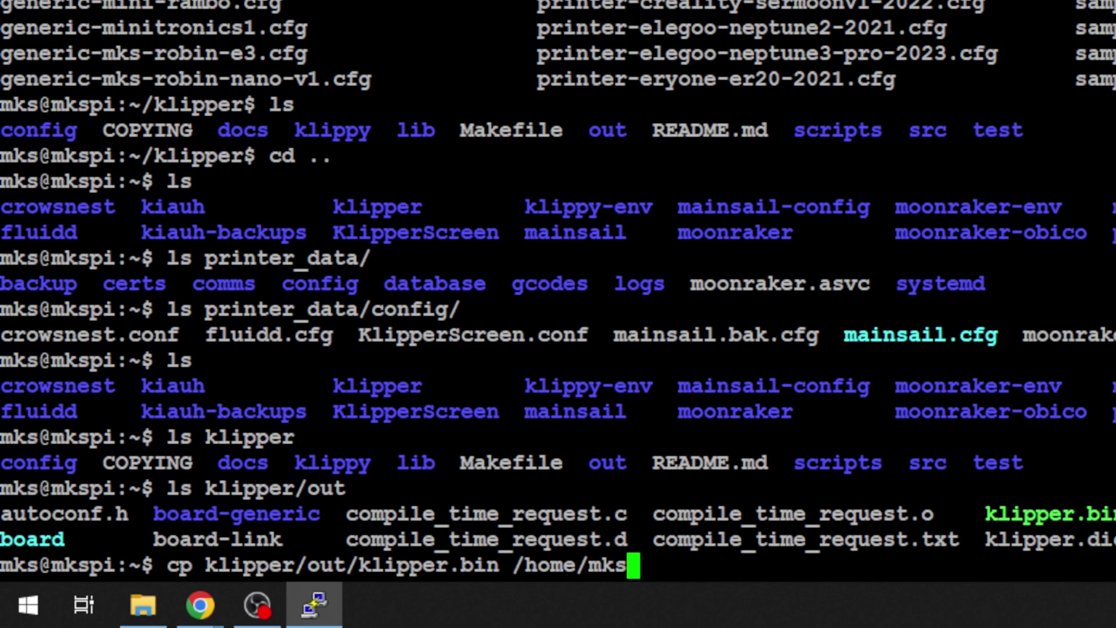
type("/")
type("printer")
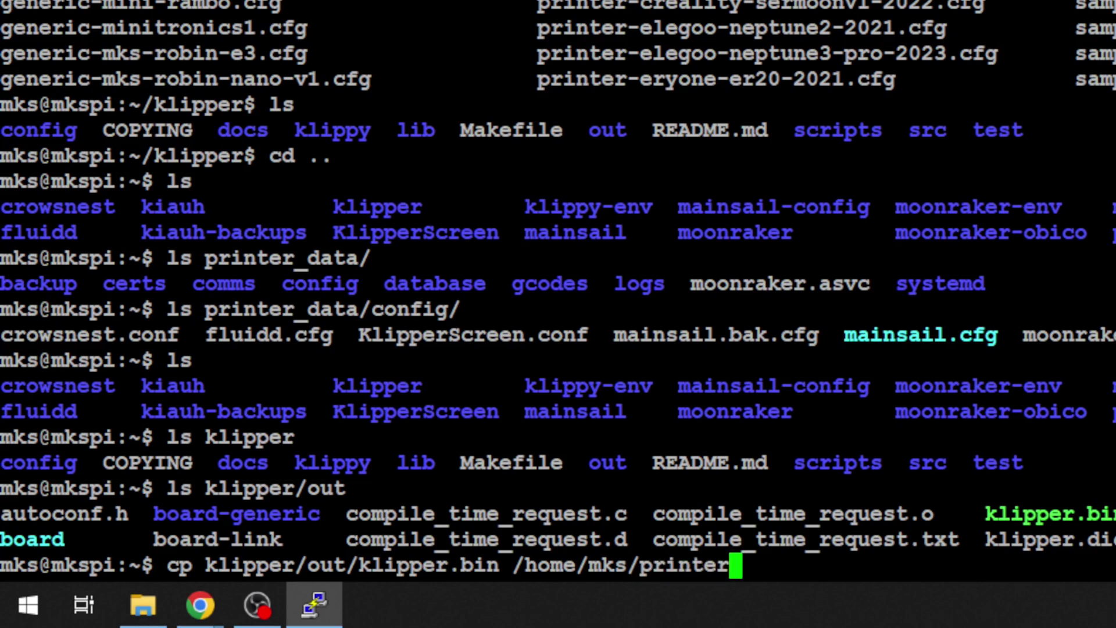
key("Tab")
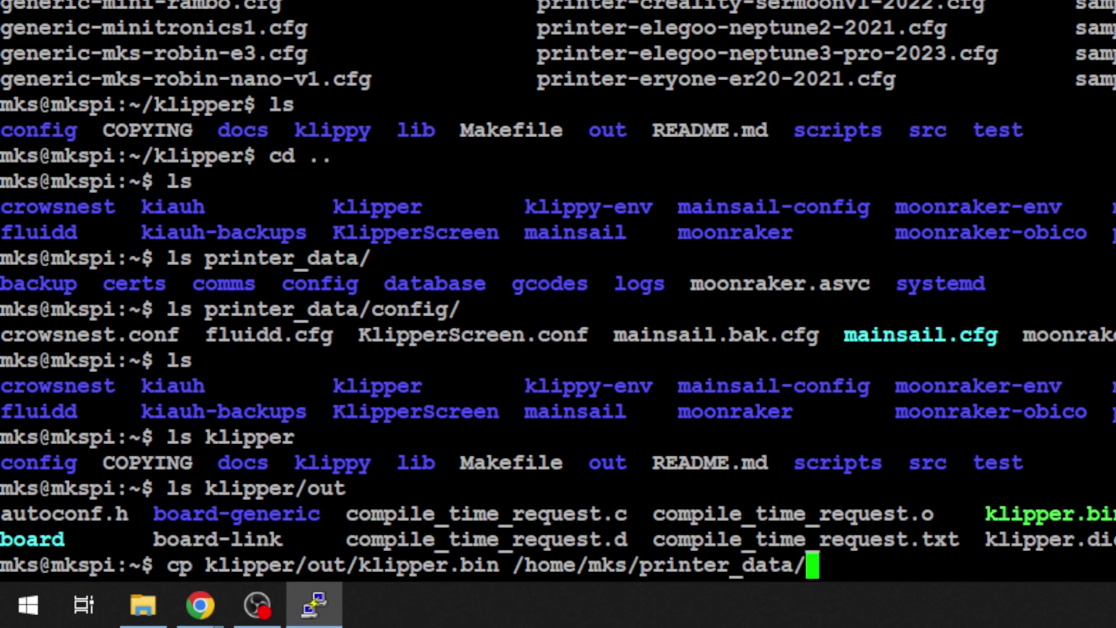
type("conf")
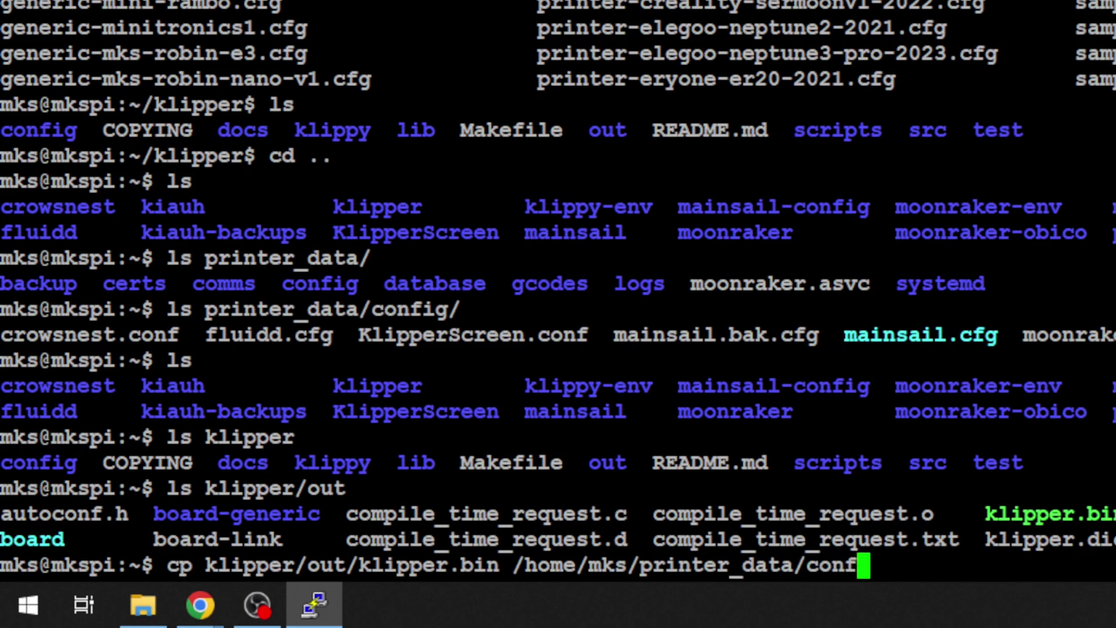
key("Tab")
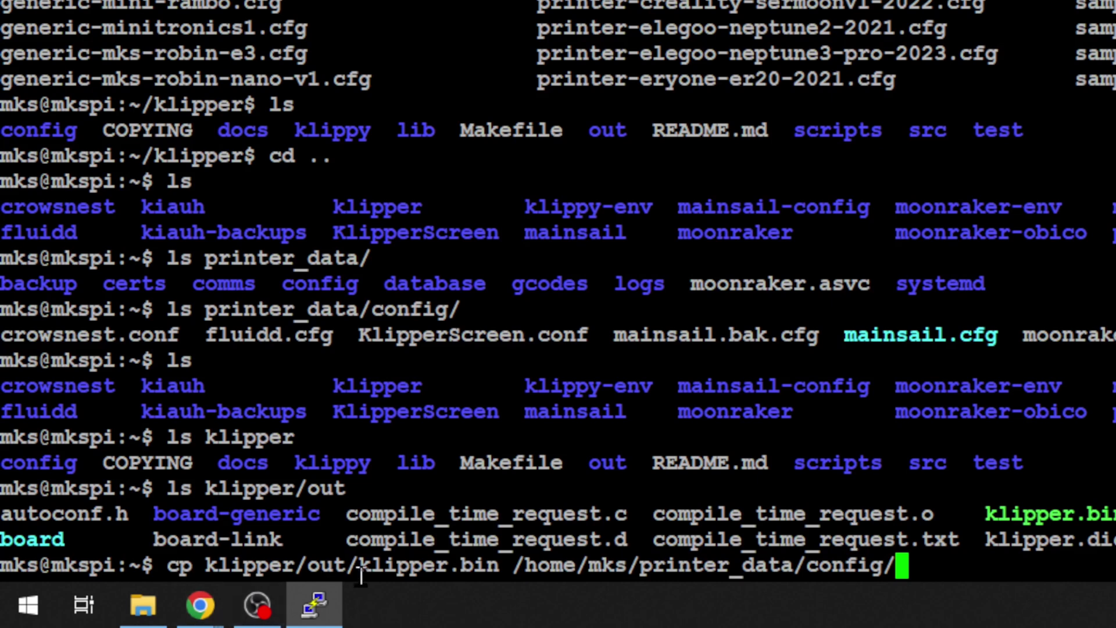
left_click_drag(358, 567, 493, 566)
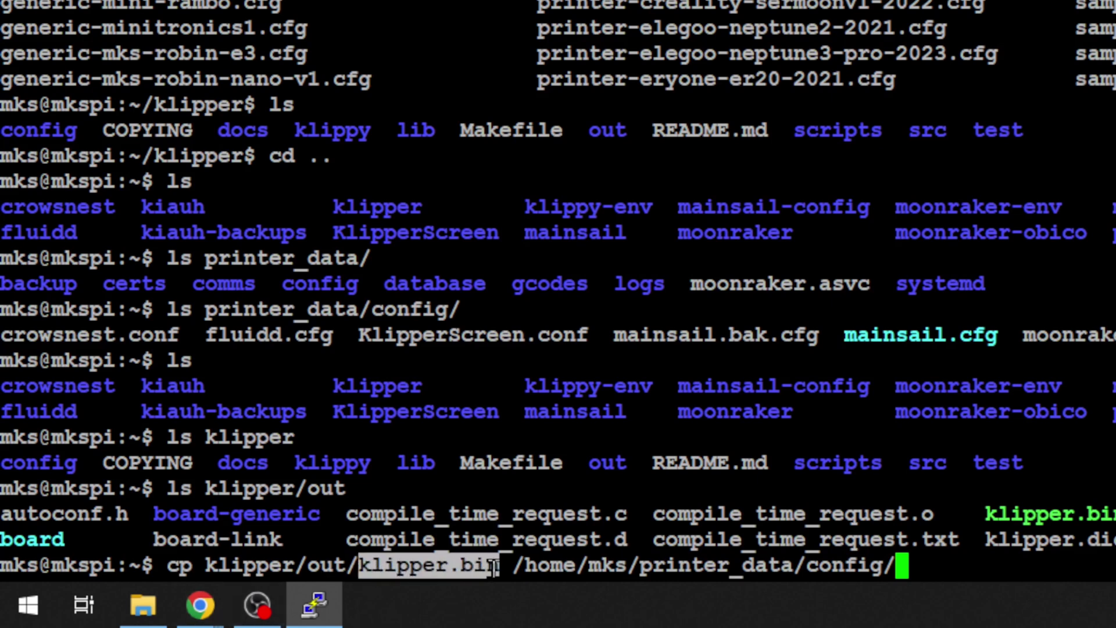
right_click(493, 567)
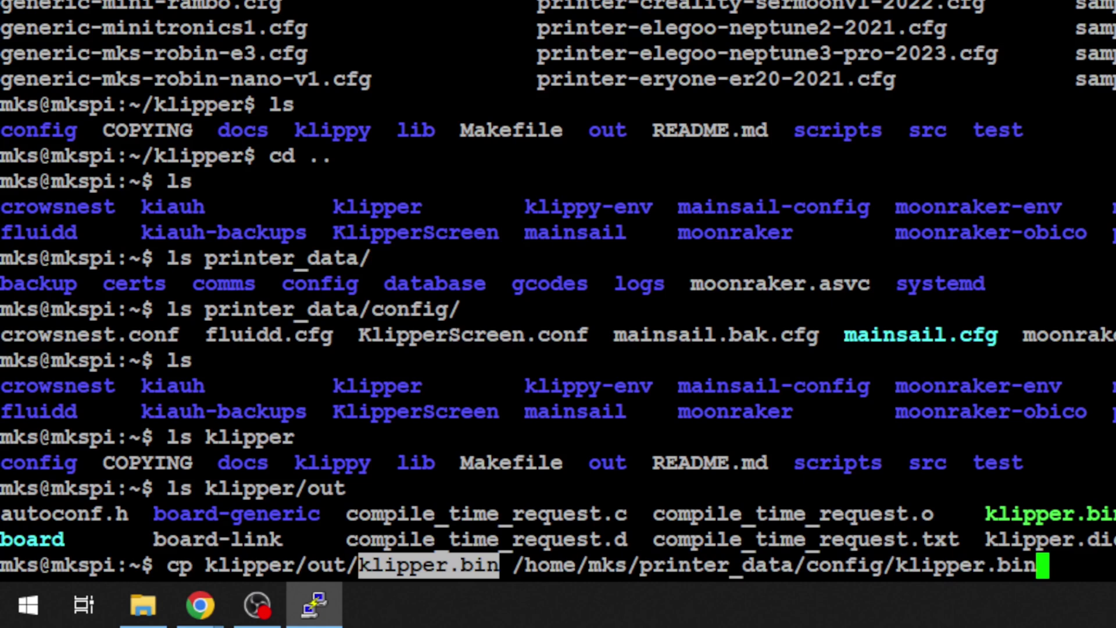
key("Return")
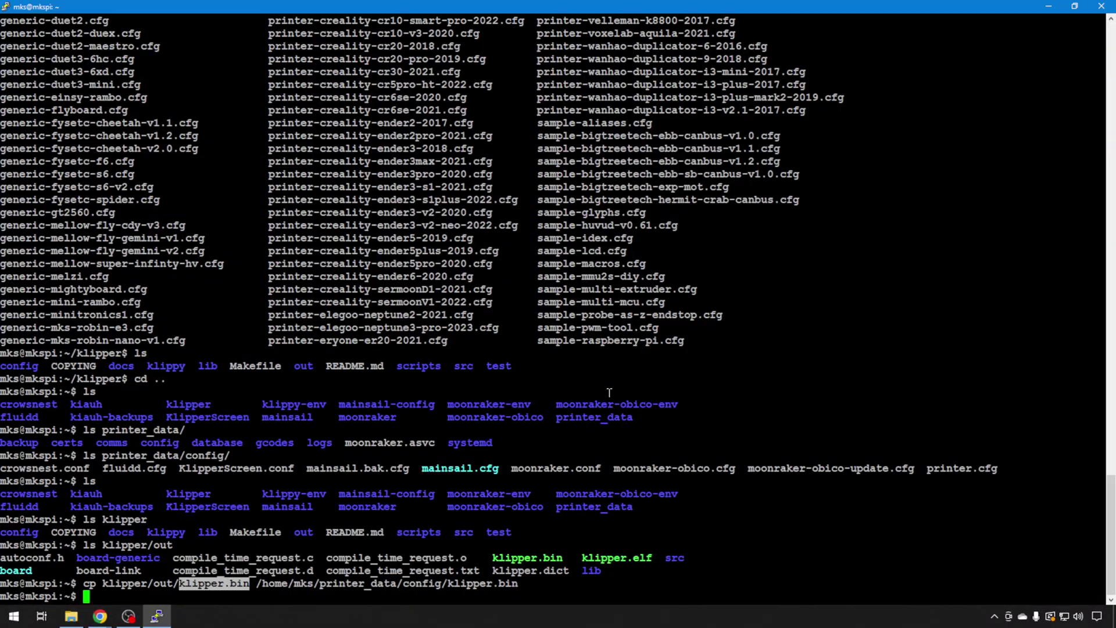
Refresh Fluidd's configuration file list and download klipper.bin to the computer.
left_click(100, 616)
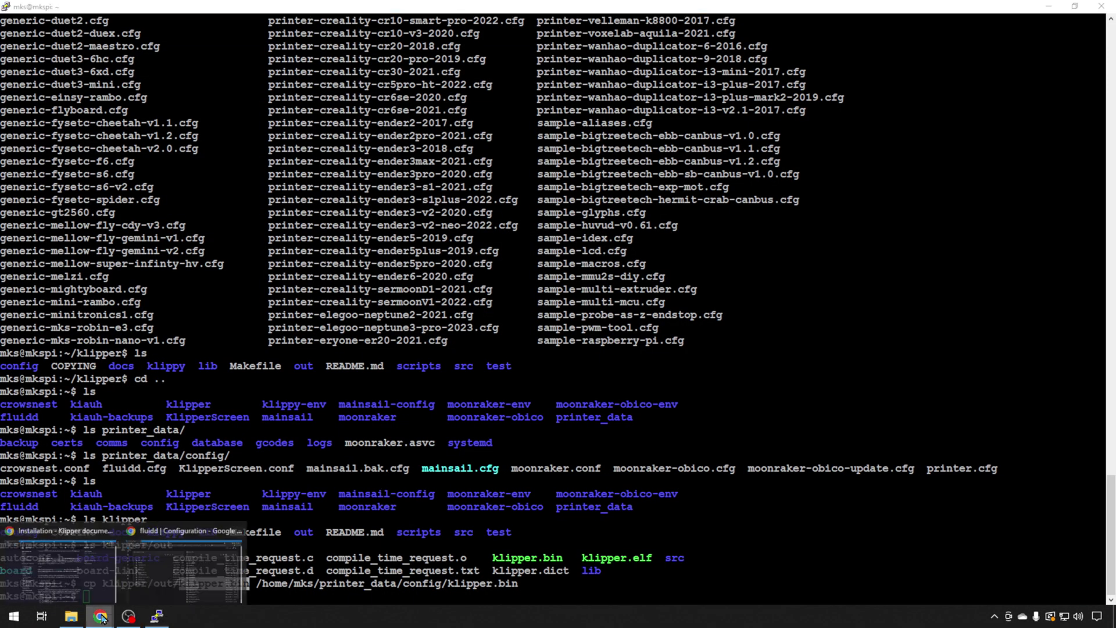
left_click(64, 535)
left_click(448, 143)
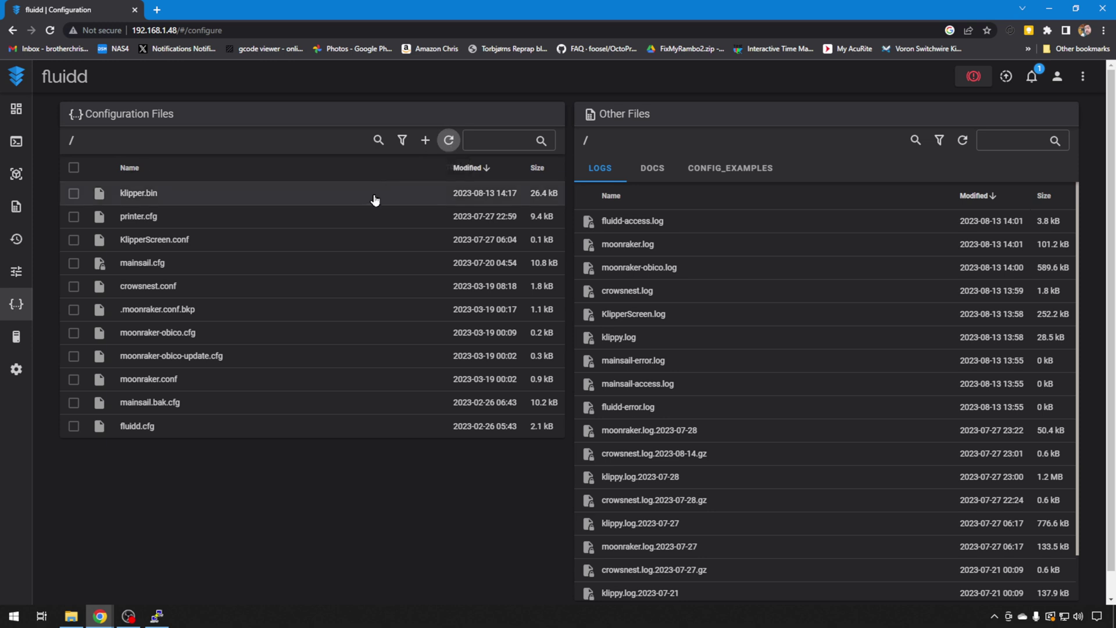
left_click(73, 193)
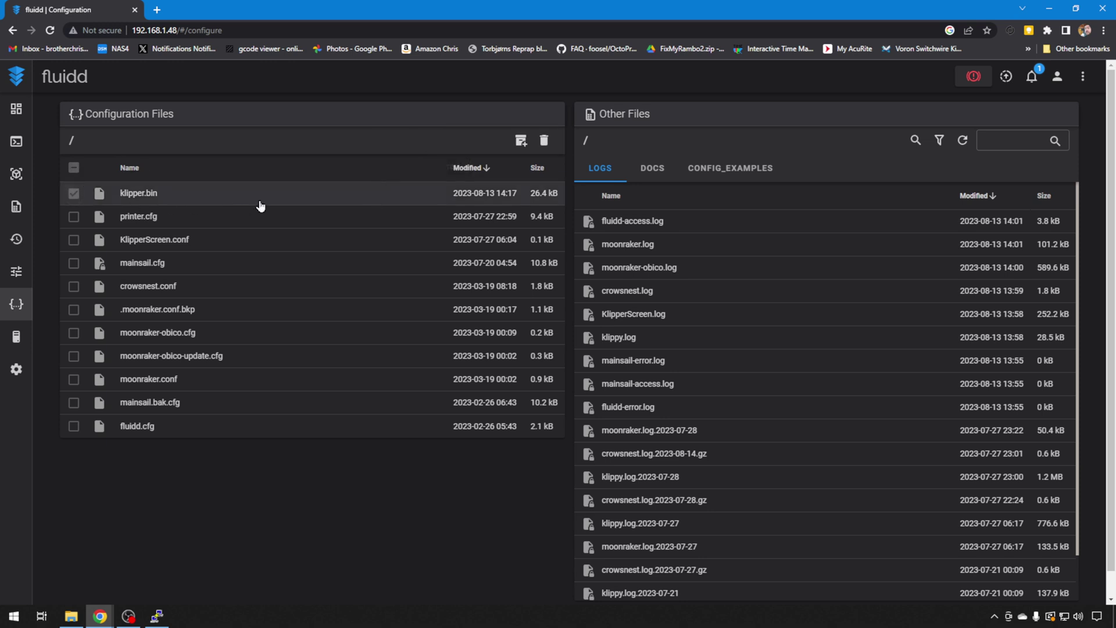
right_click(439, 203)
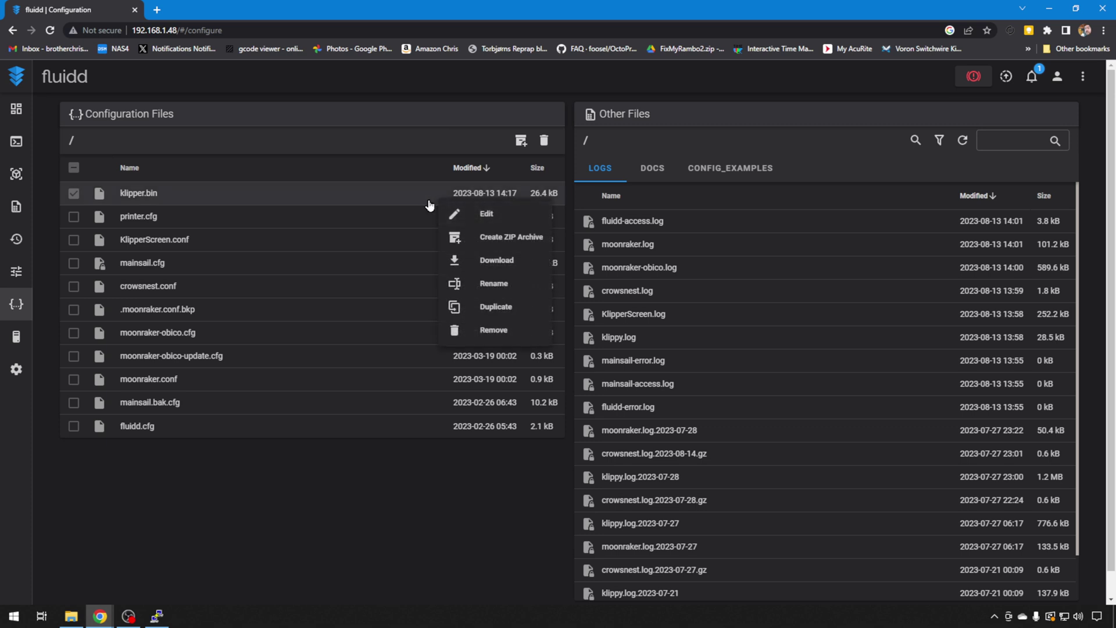
left_click(495, 260)
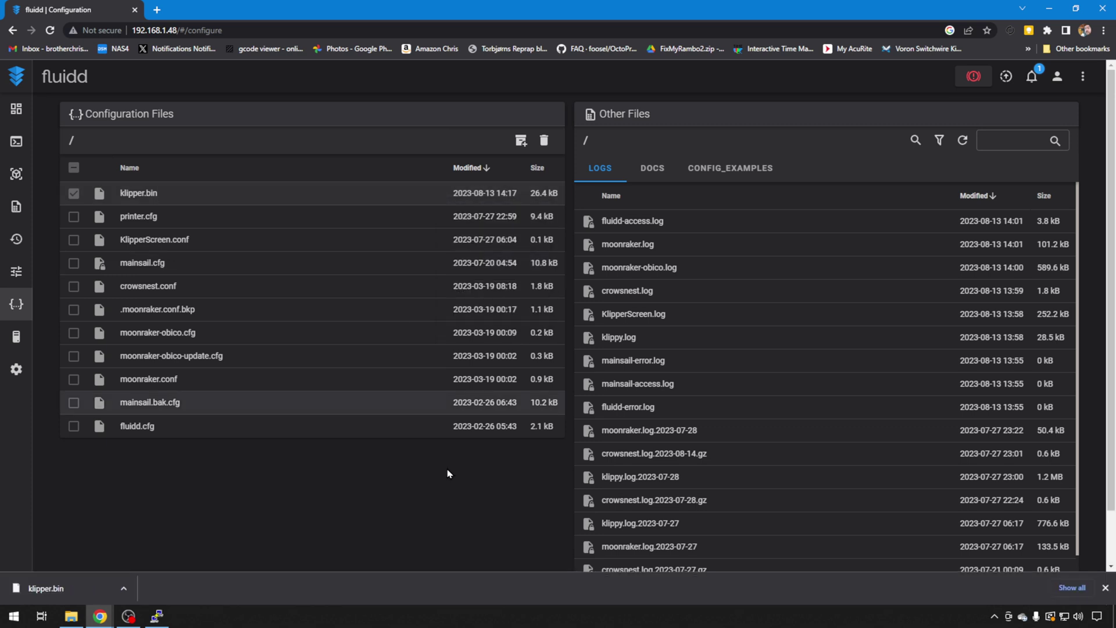
mouse_move(128, 616)
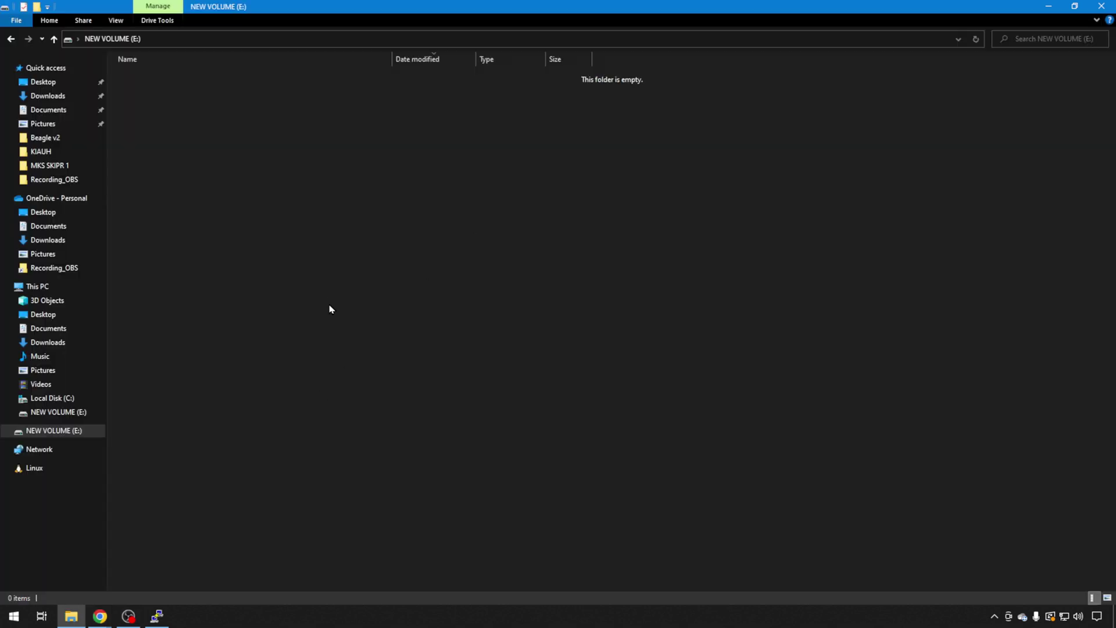
Copy klipper.bin from Downloads and paste it onto the NEW VOLUME (E:) drive.
left_click(23, 98)
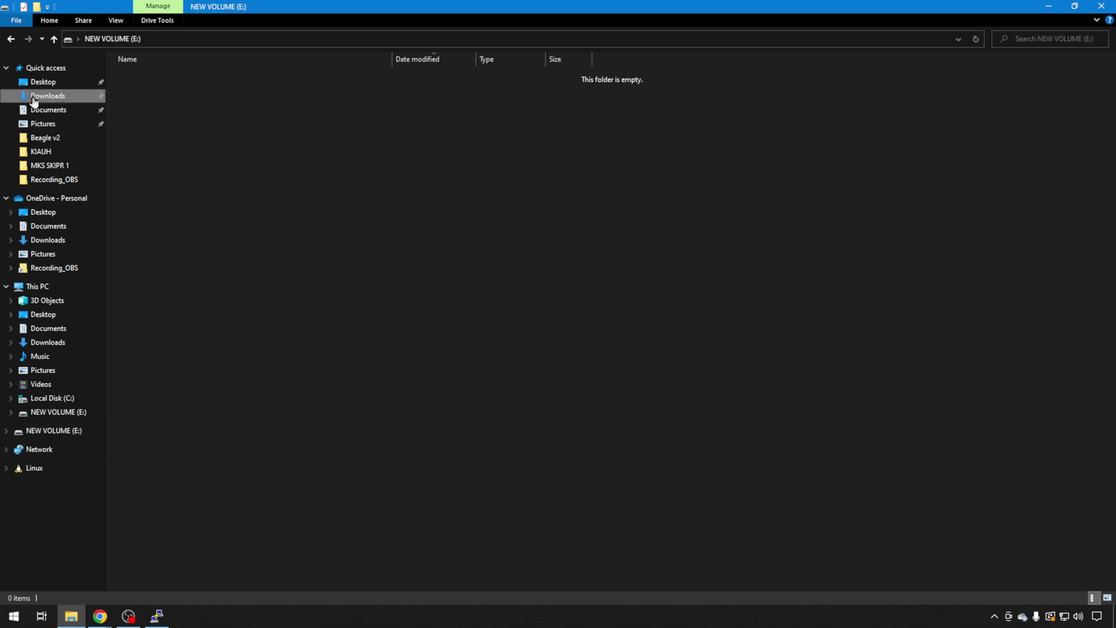
left_click(145, 105)
right_click(145, 106)
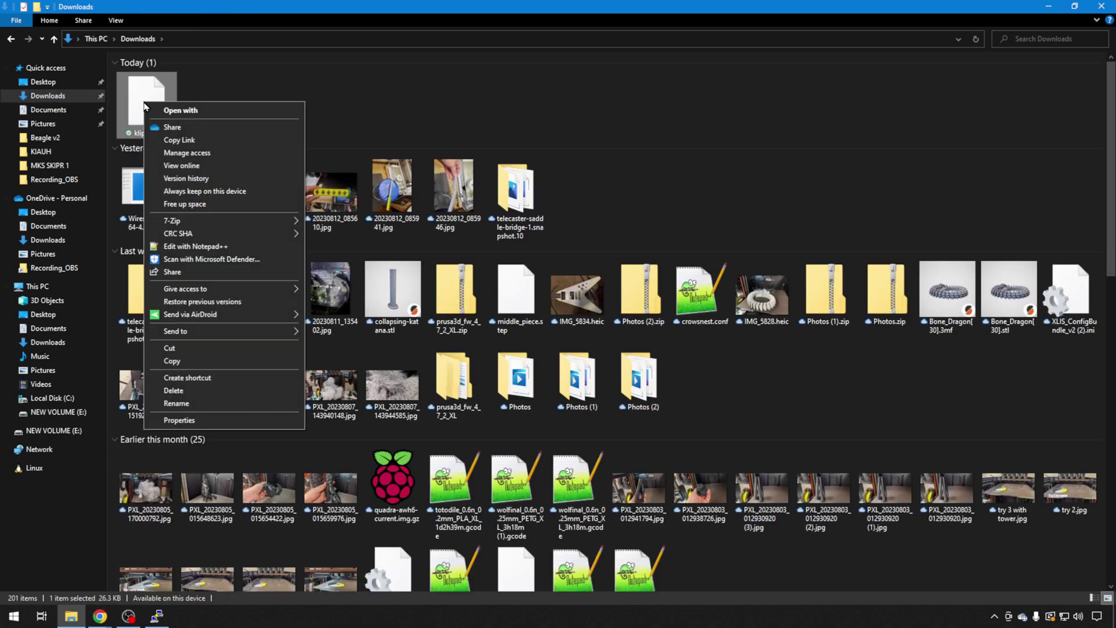
left_click(197, 361)
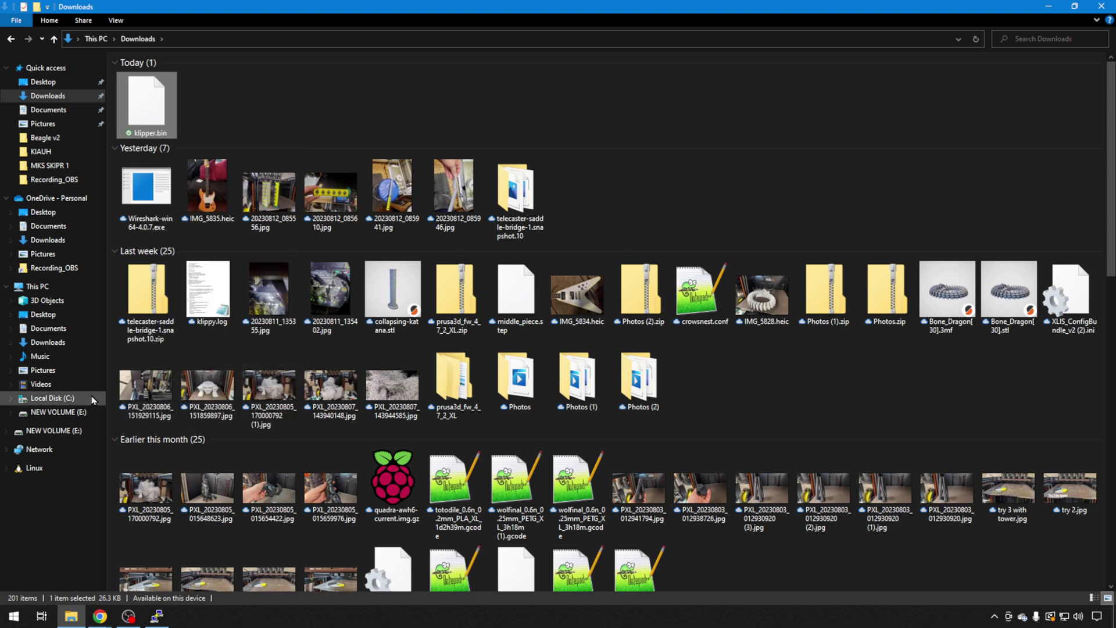
left_click(74, 414)
right_click(478, 306)
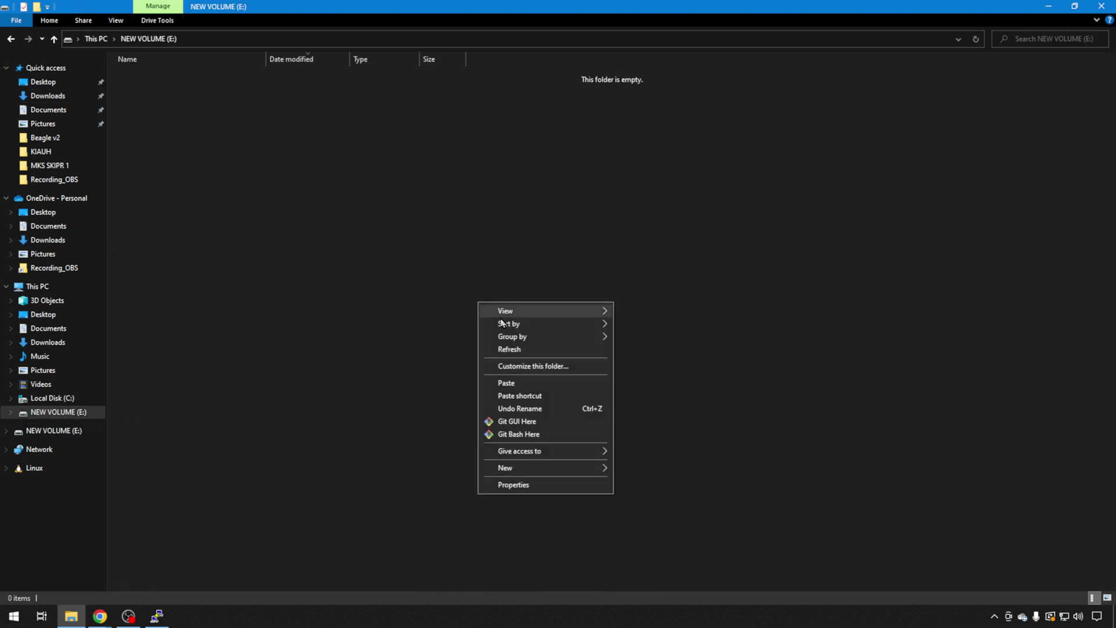
left_click(539, 389)
left_click(199, 96)
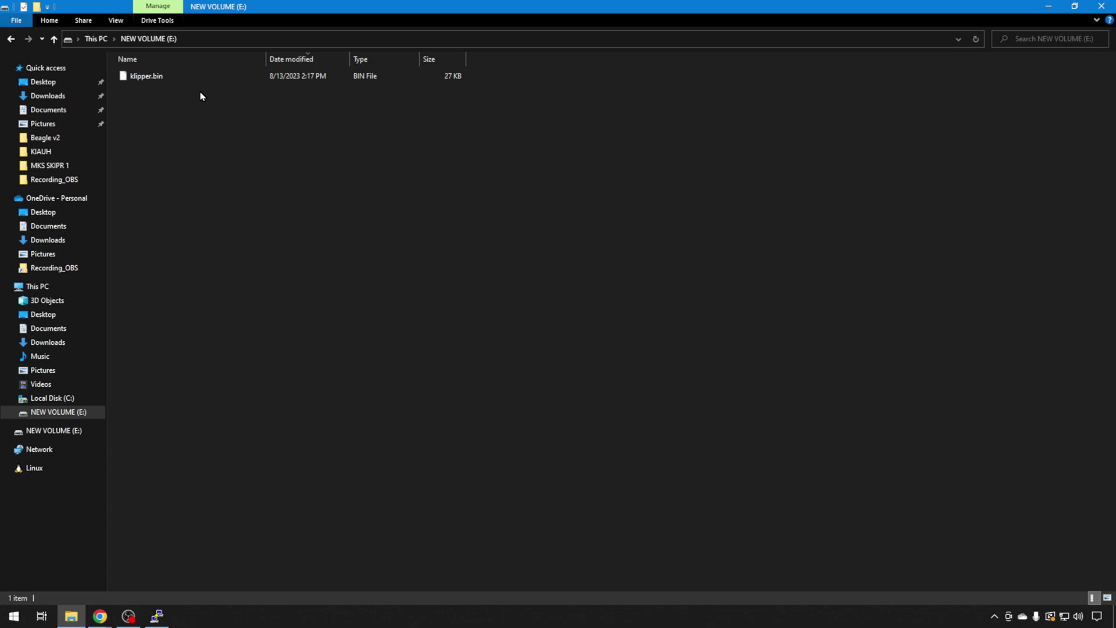
key("alt+Tab")
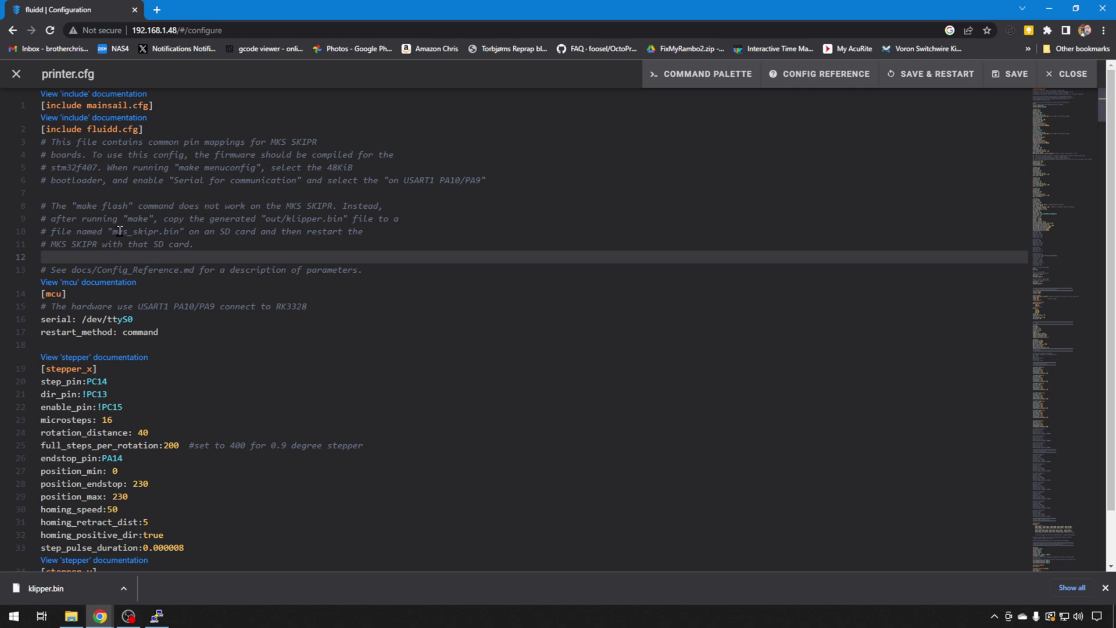
Highlight the required firmware name mks_skipr.bin in printer.cfg's line 10 SKIPR comment.
left_click_drag(112, 230, 181, 231)
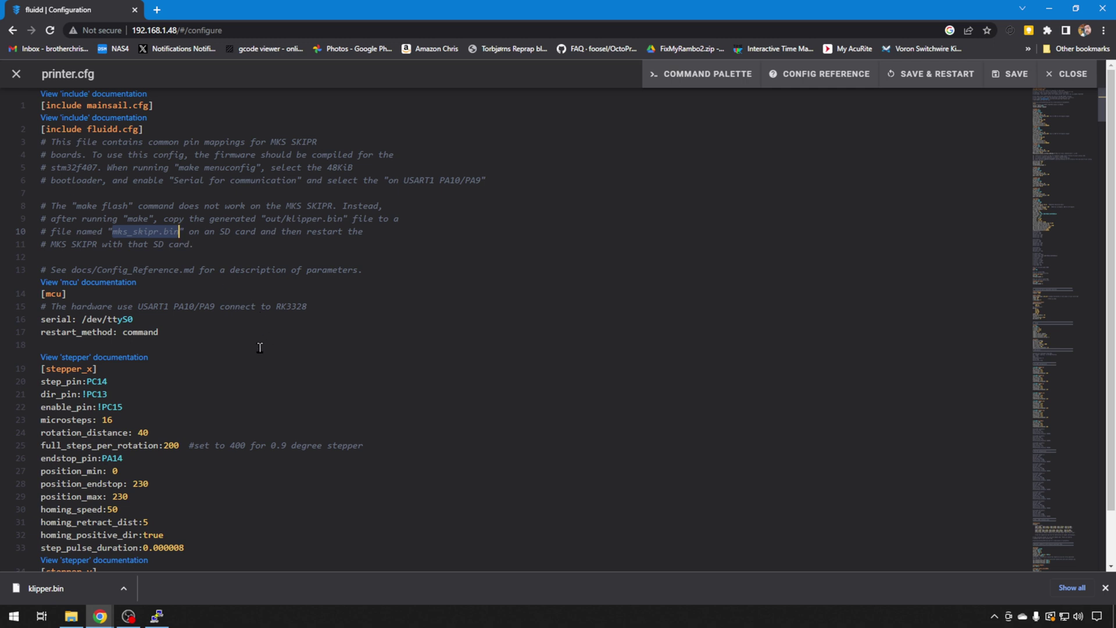
Rename klipper.bin on NEW VOLUME (E:) to mks_skipr.bin and verify the file extension.
key("alt+Tab")
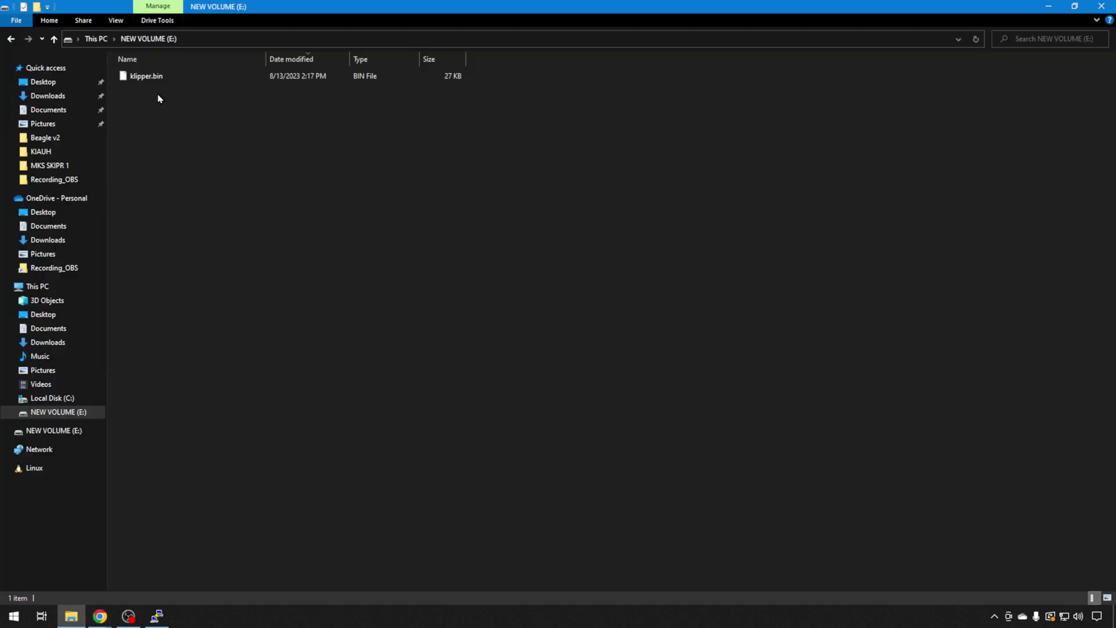
left_click(142, 78)
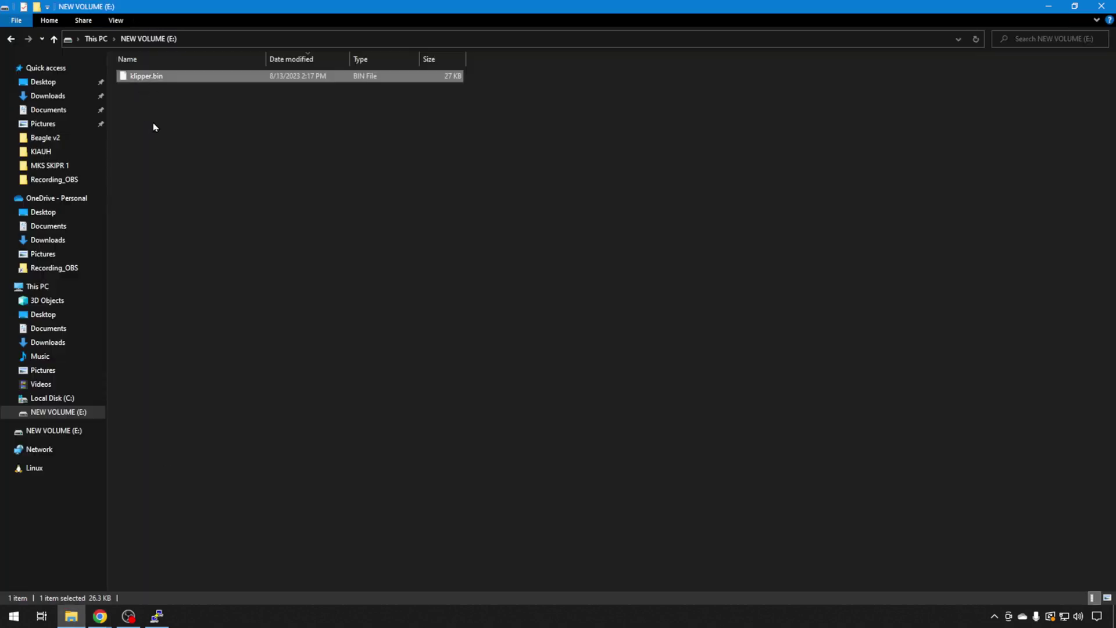
left_click(147, 77)
type("mks_skipr")
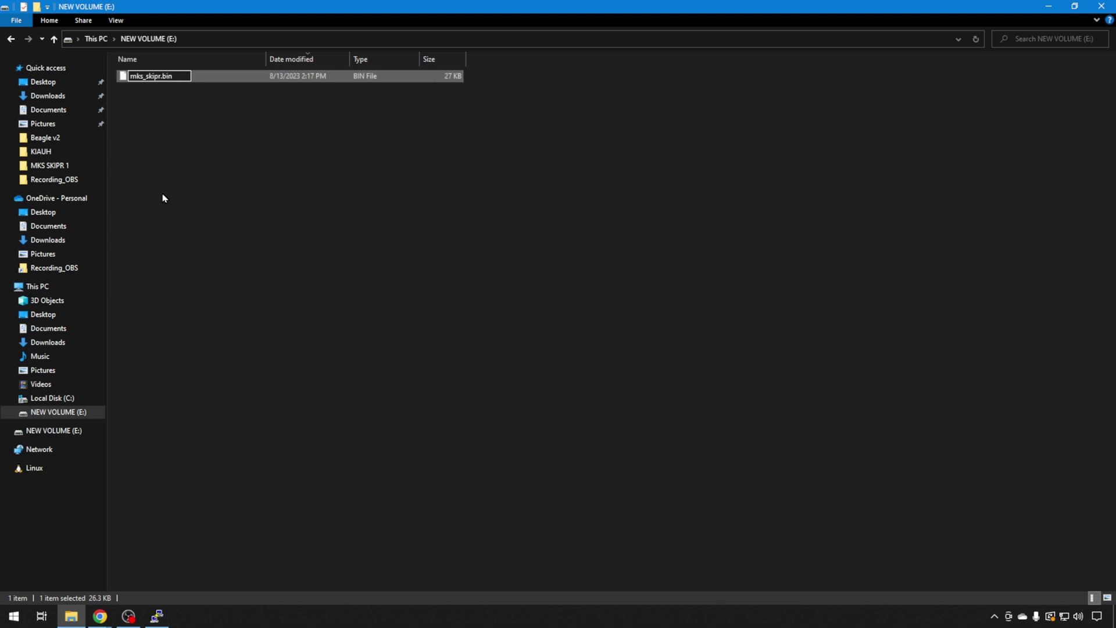
key("Return")
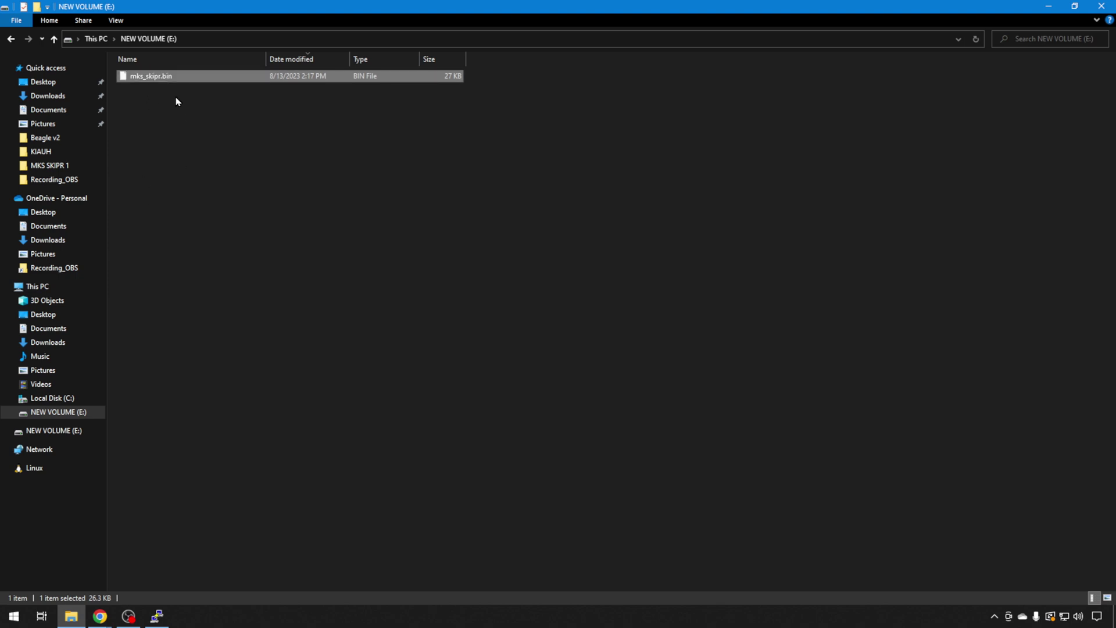
left_click(119, 22)
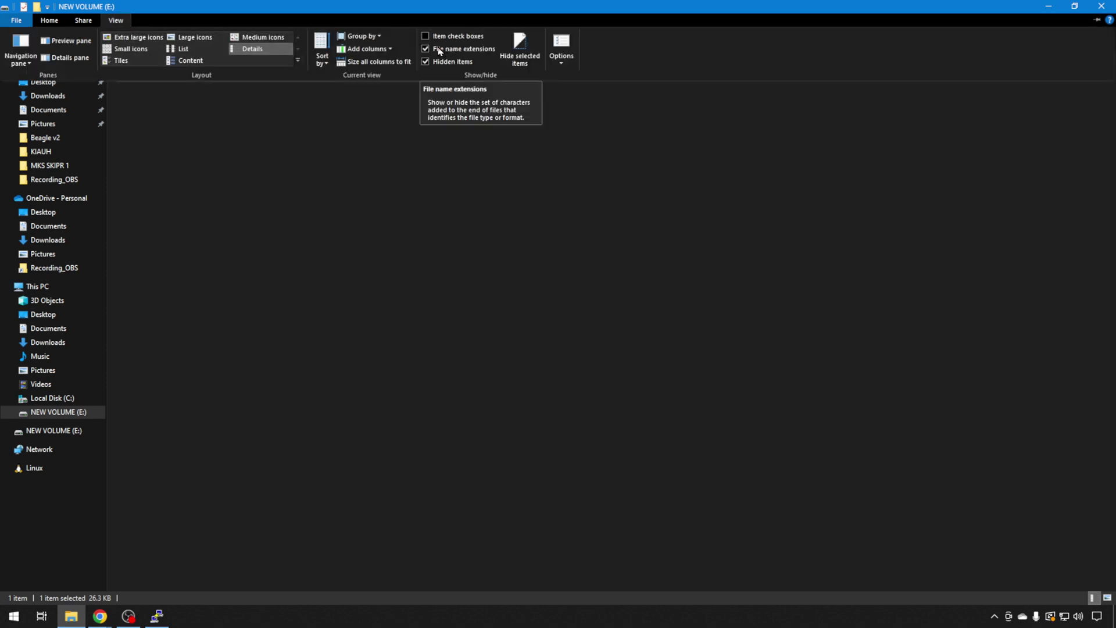
left_click(1067, 22)
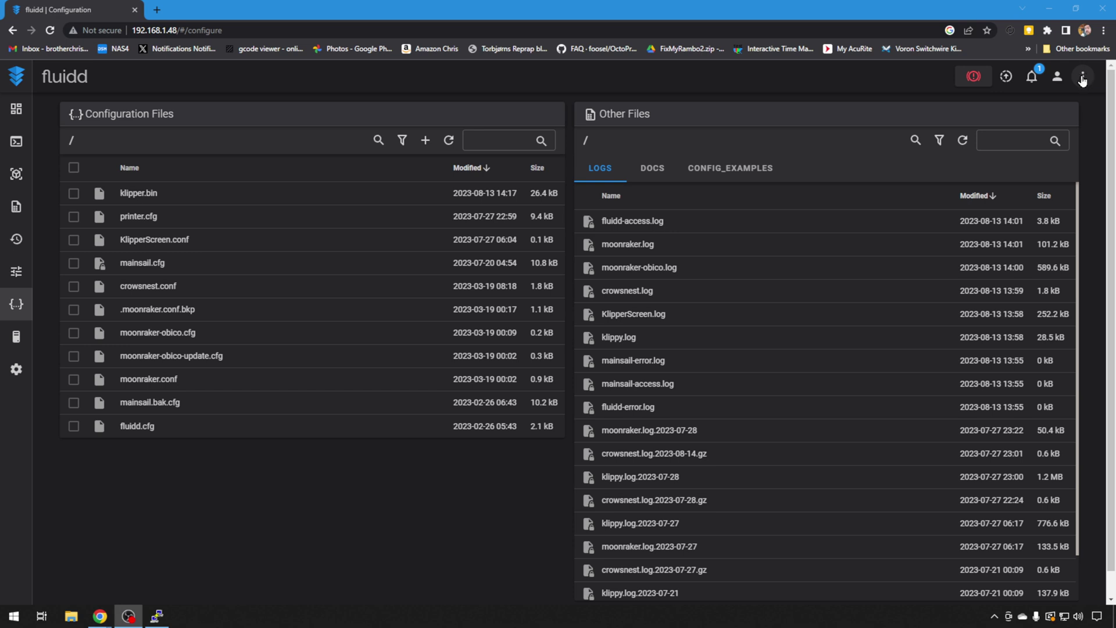
Shut down the host from Fluidd's Host power options and confirm Yes.
left_click(1085, 78)
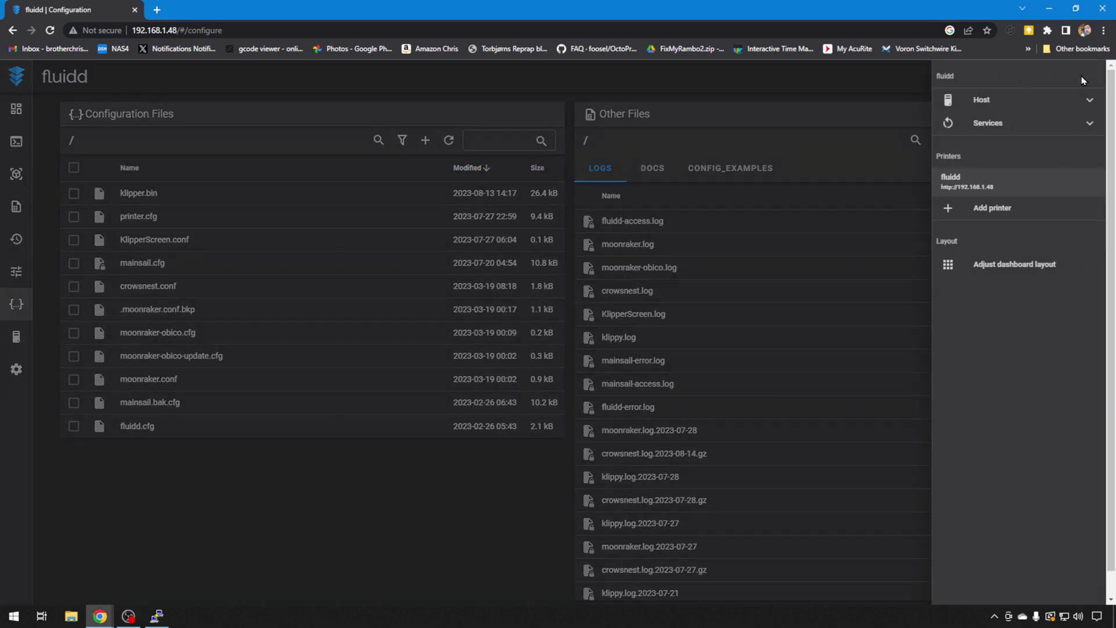
left_click(1057, 102)
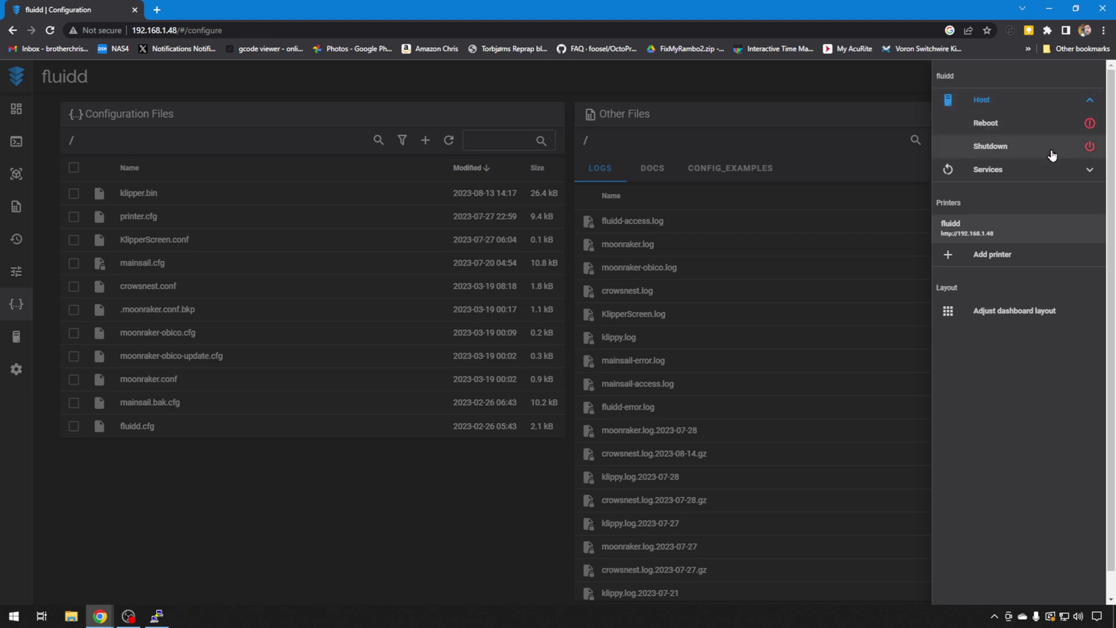
left_click(1051, 152)
left_click(648, 352)
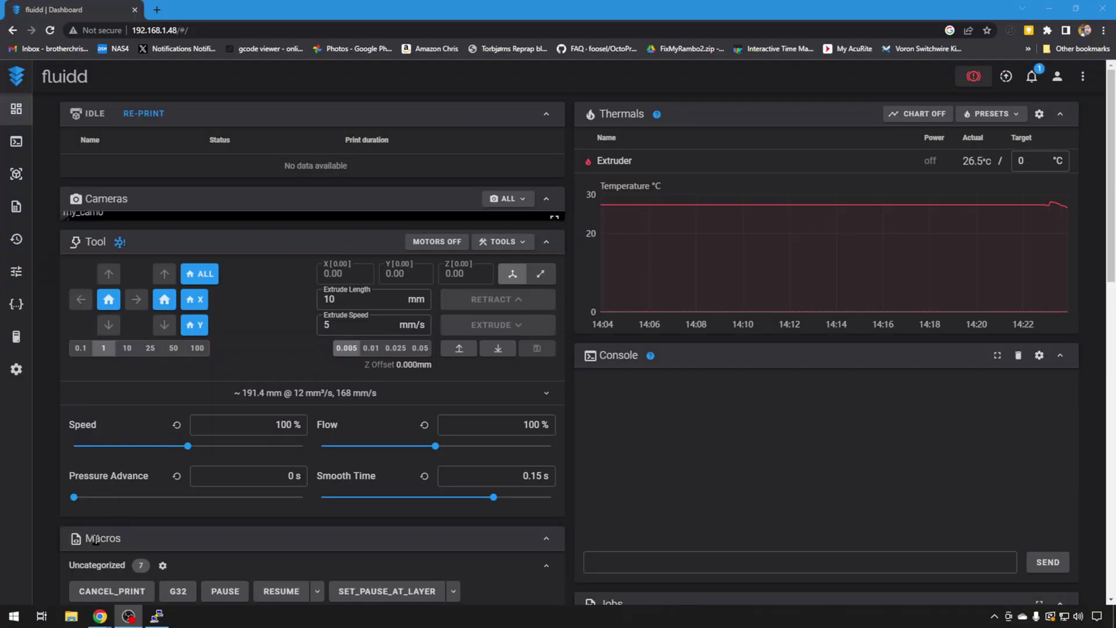
Check the SD card holds mks_skipr.bin and mks_skipr.CUR, then return to GitHub's MKS-SKIPR page.
left_click(71, 615)
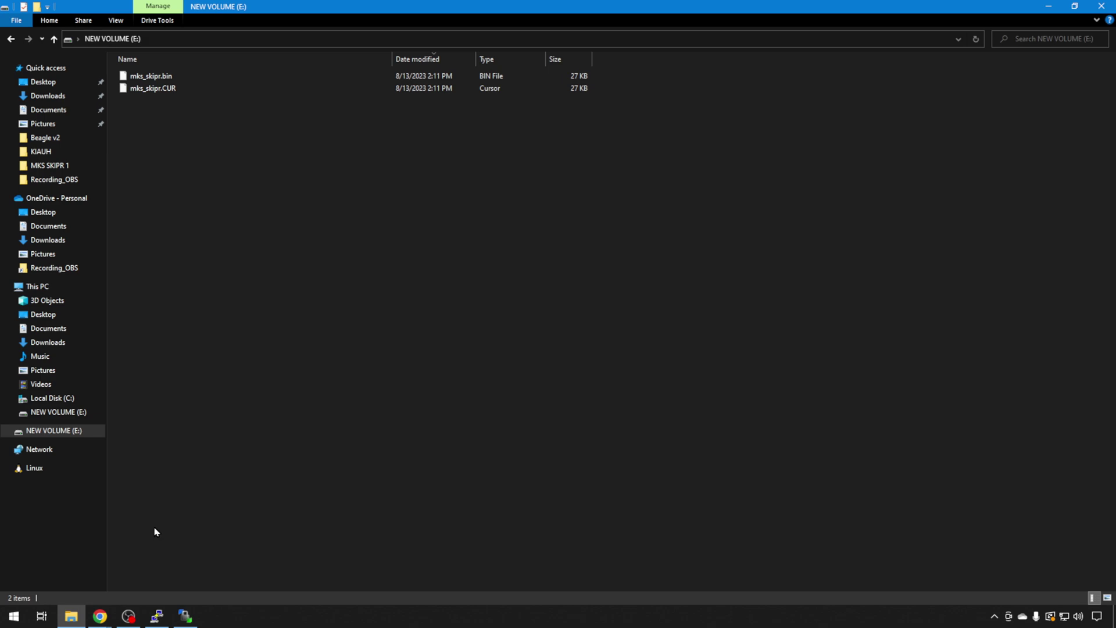
left_click(100, 616)
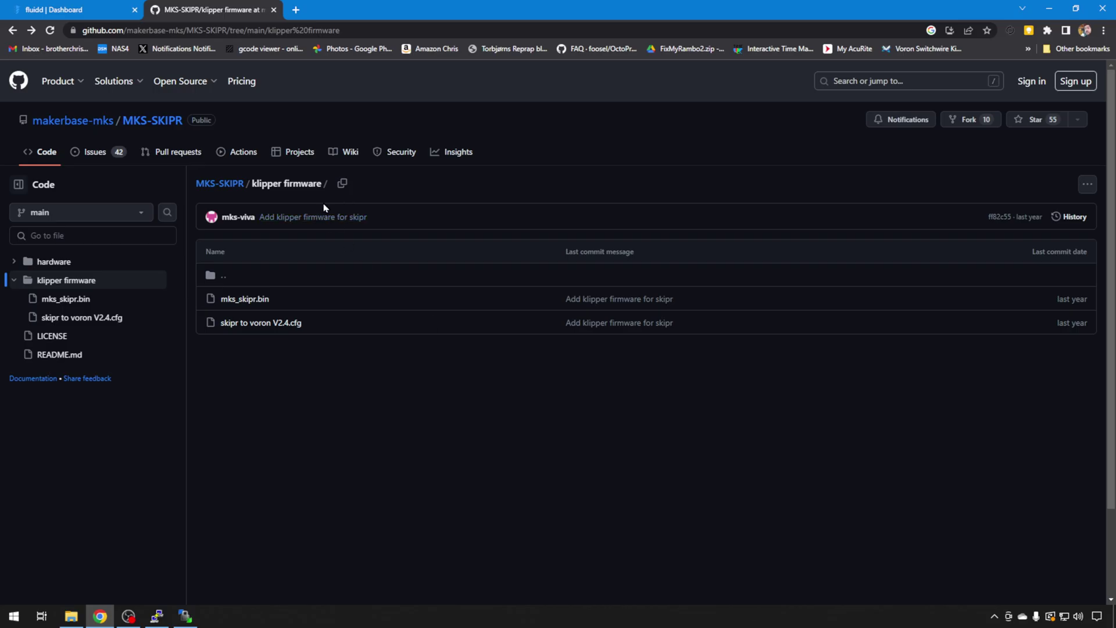
Open mks_skipr.bin in the MKS-SKIPR klipper firmware folder and download the raw file.
left_click(260, 299)
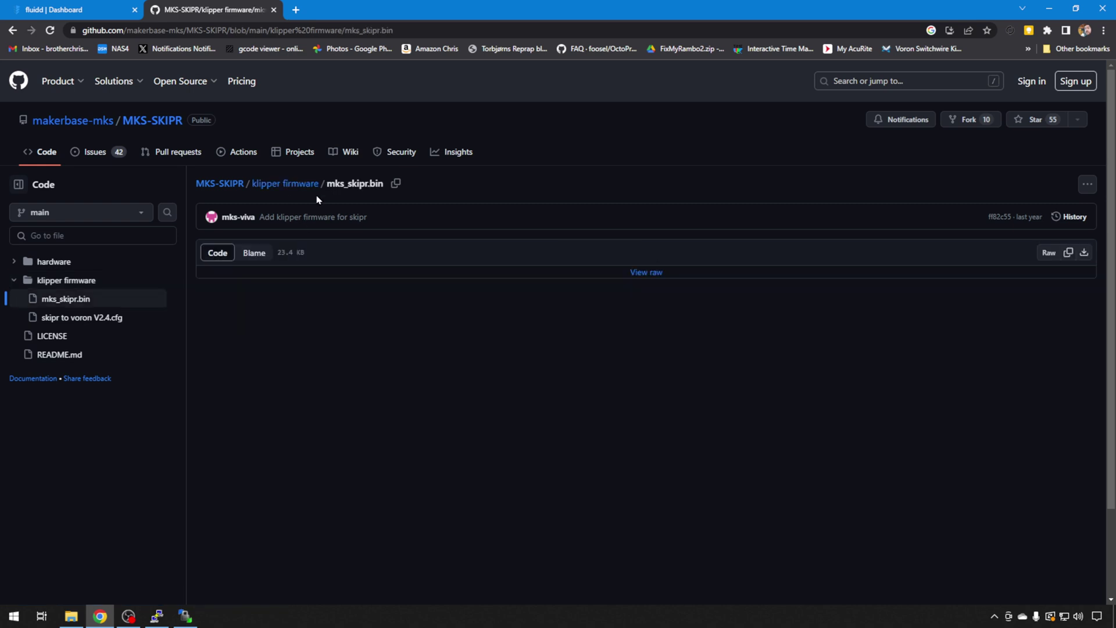
left_click(1084, 253)
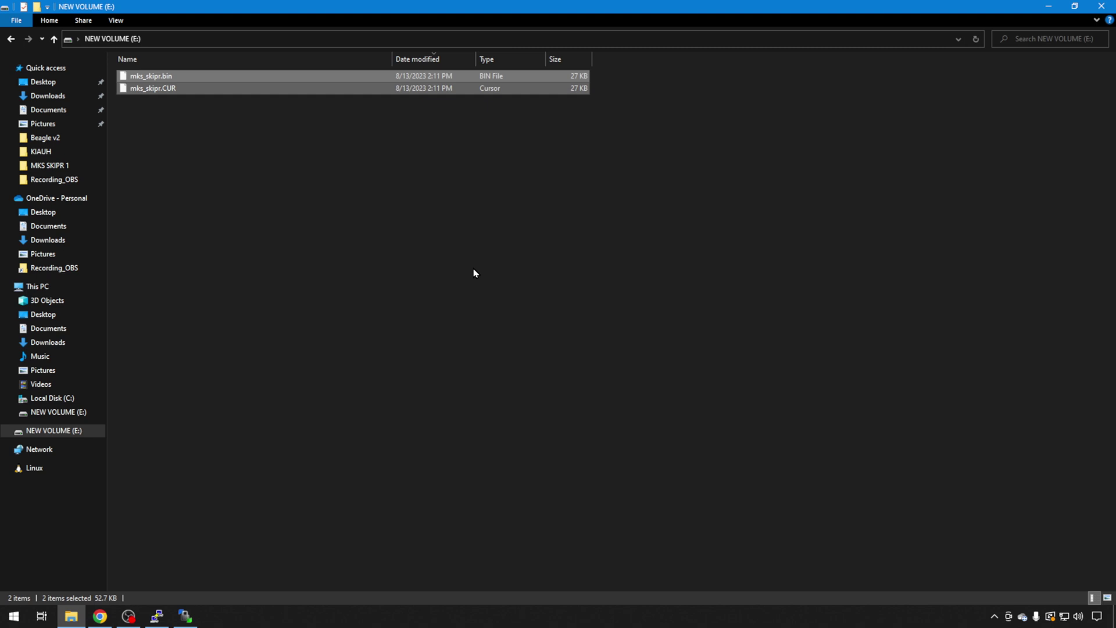
Delete both old files from NEW VOLUME (E:) and paste in the downloaded 24 KB mks_skipr.bin.
key("Delete")
left_click(603, 317)
right_click(491, 216)
left_click(526, 296)
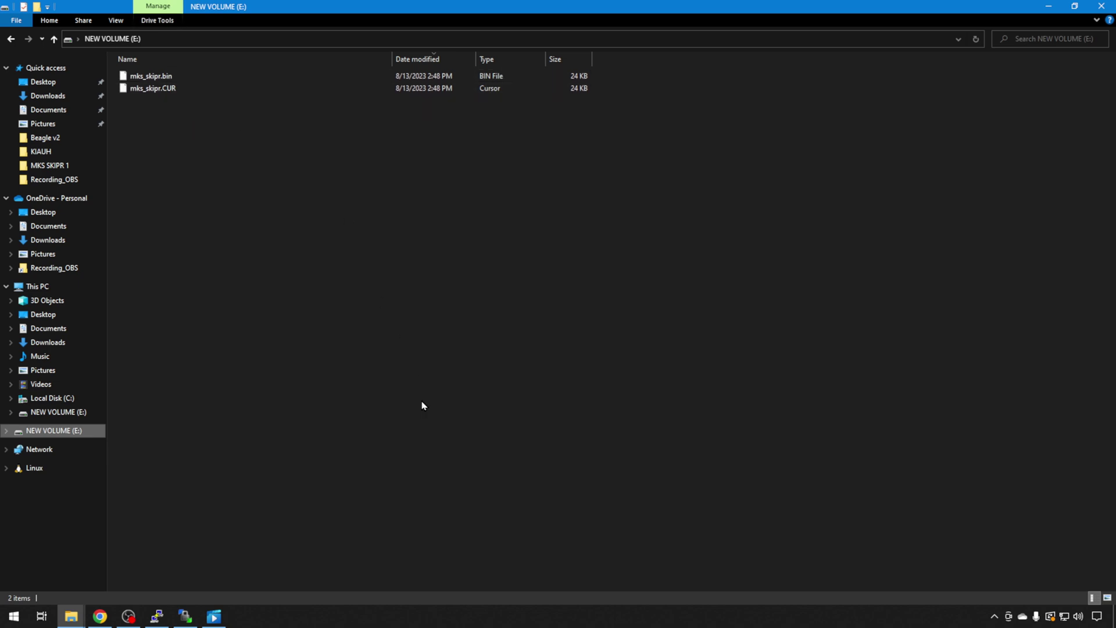
left_click(99, 618)
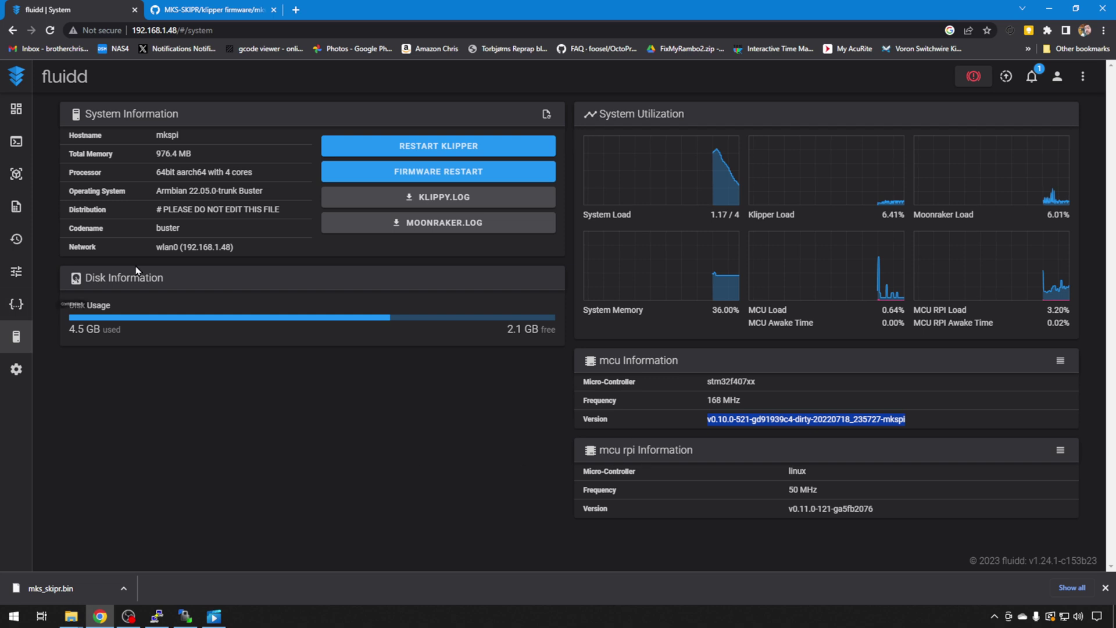
Highlight the mcu firmware version v0.10.0-521-gd91939c4-dirty-20220718_235727-mkspi on the System page.
left_click(984, 420)
left_click_drag(933, 424, 702, 425)
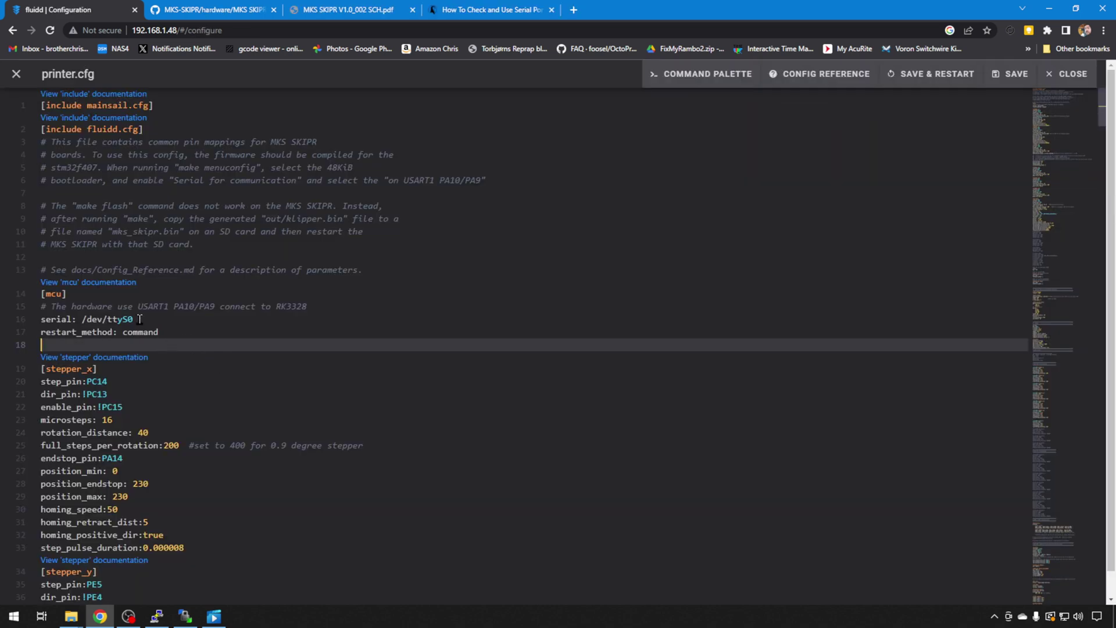
Highlight the USART1 PA10/PA9 comment on line 15 and /ttyS0 on line 16 of printer.cfg.
left_click_drag(137, 307, 214, 309)
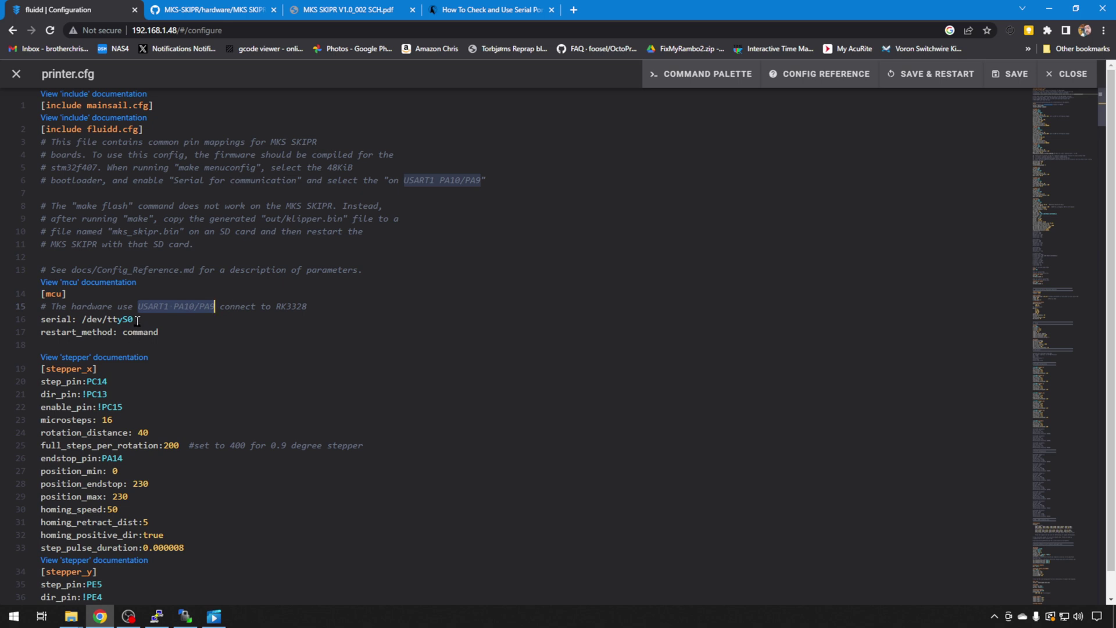
left_click_drag(138, 319, 99, 319)
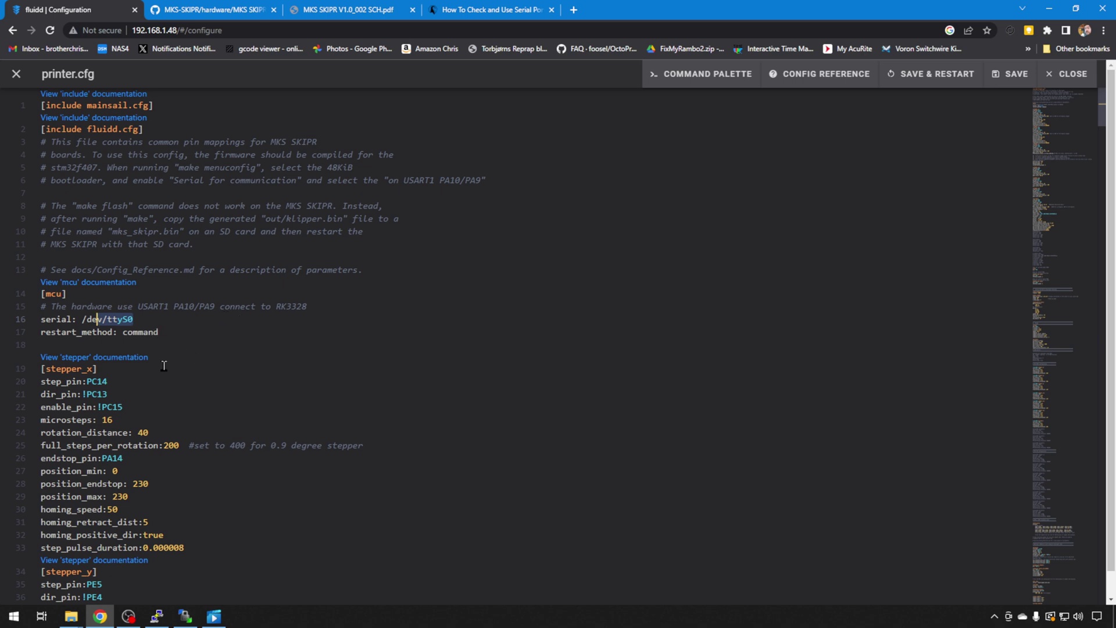
On the SSH host, list /dev with ls /dev and highlight the ttyS0 entry.
left_click(157, 616)
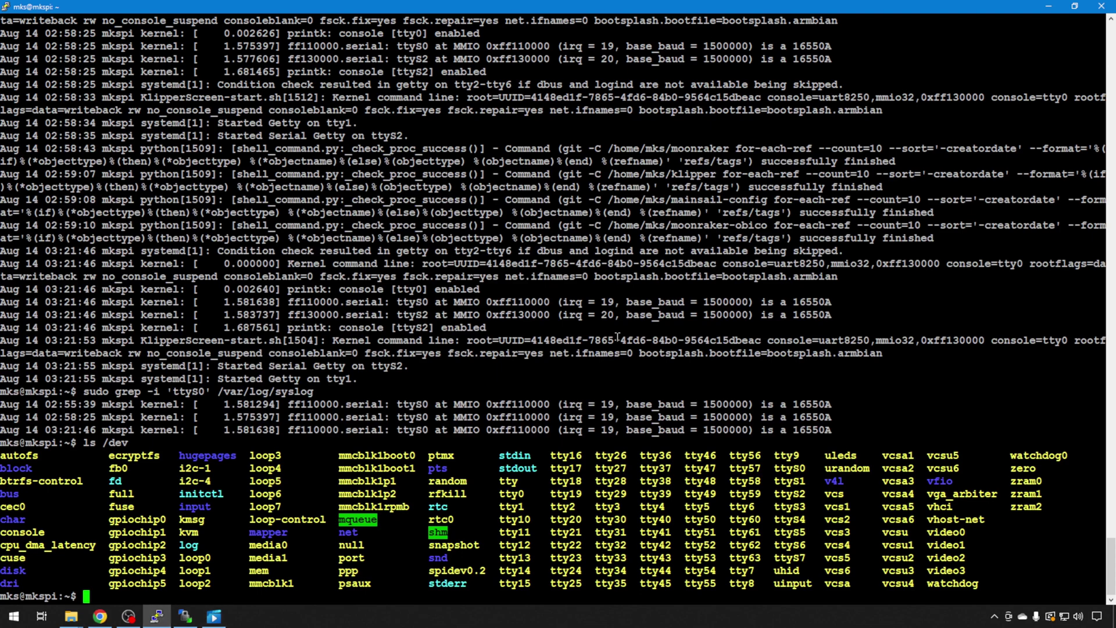
type("ls /dev")
key("Return")
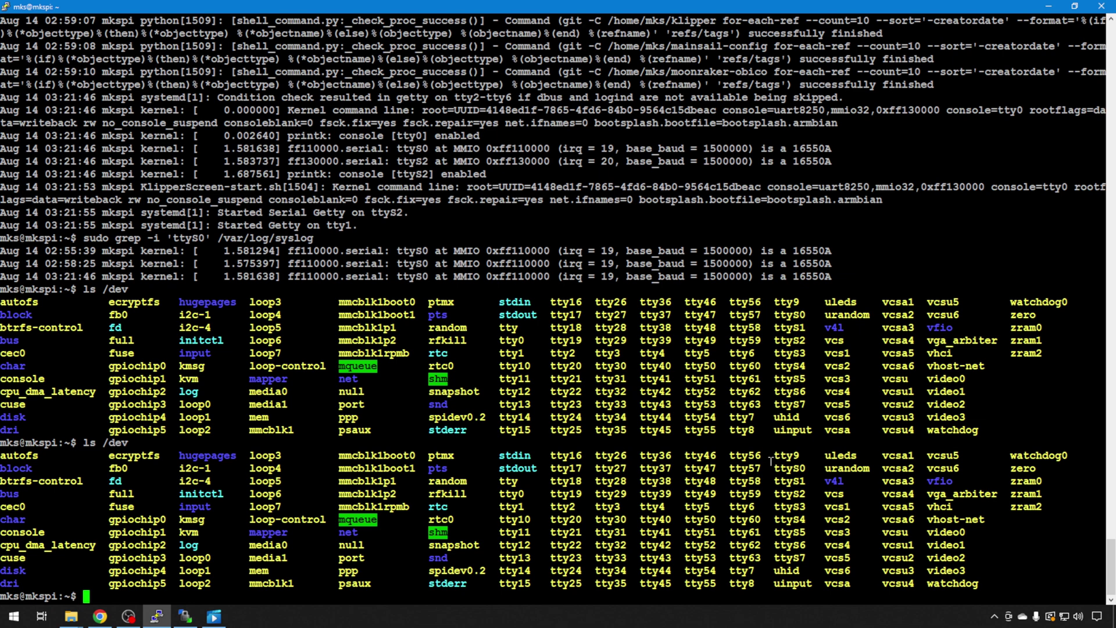
left_click_drag(770, 463, 807, 465)
left_click(100, 616)
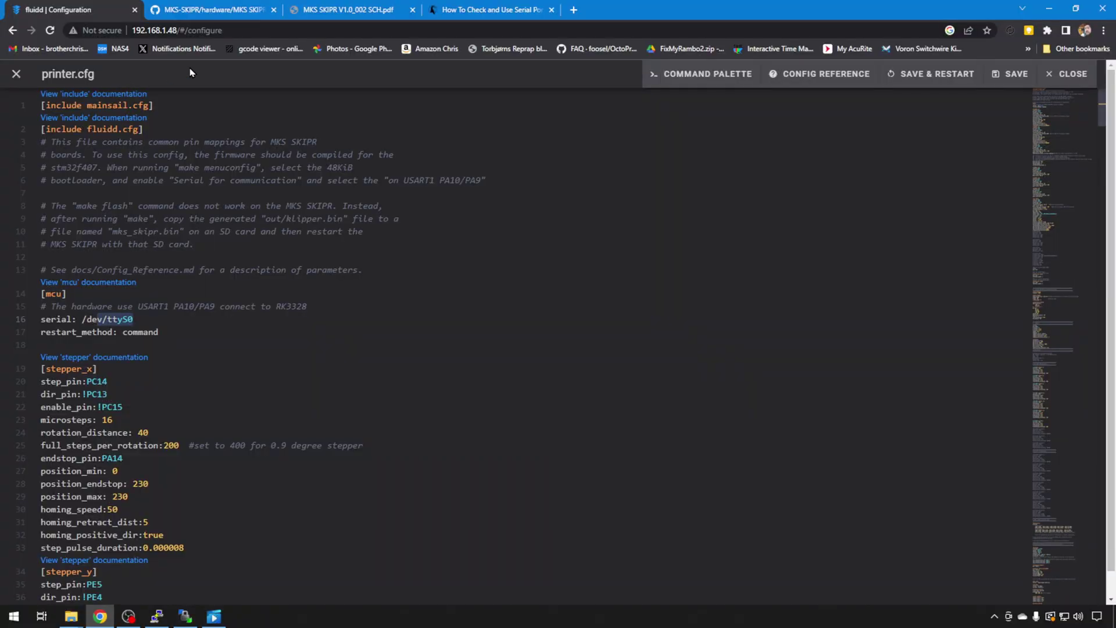
Bring up MKS SKIPR V1.0_002 SCH.pdf at its RK3328-to-MCU UART block diagram.
left_click(370, 11)
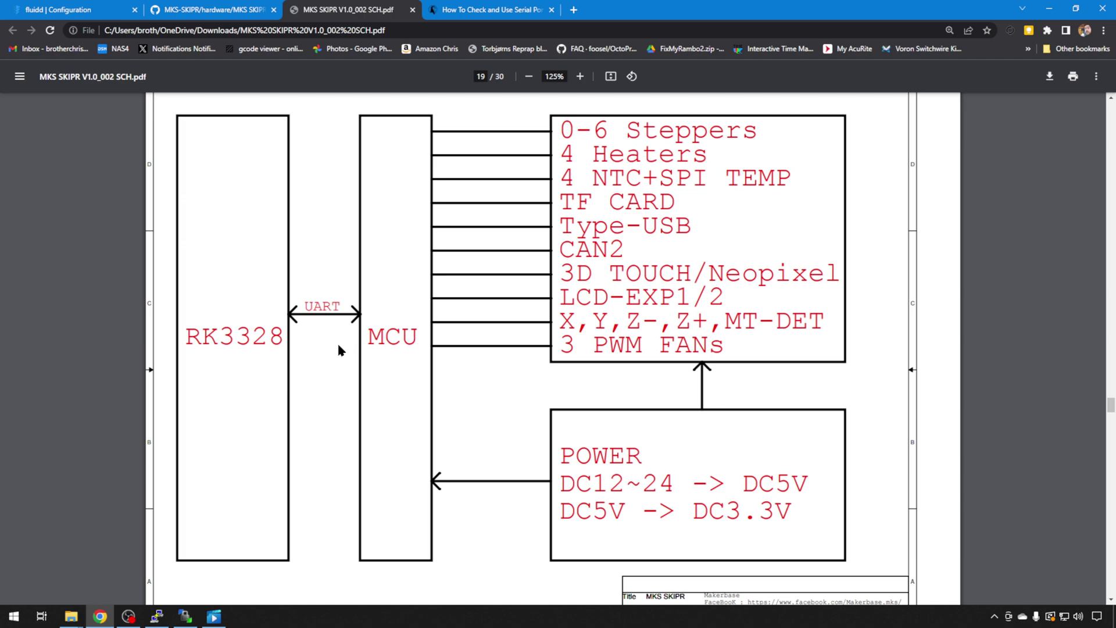
Jump to schematic page 30, where MCU USART1 TX/RX cross over to the Pi's UART0.
scroll(339, 349, "down", 18)
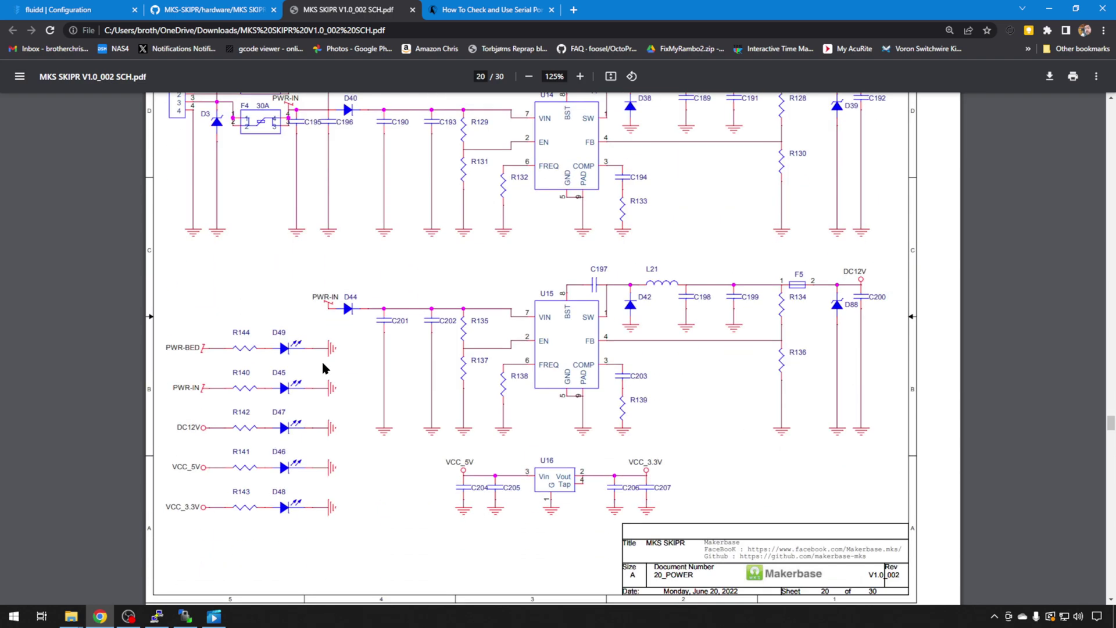
scroll(322, 363, "down", 5)
scroll(323, 363, "up", 4)
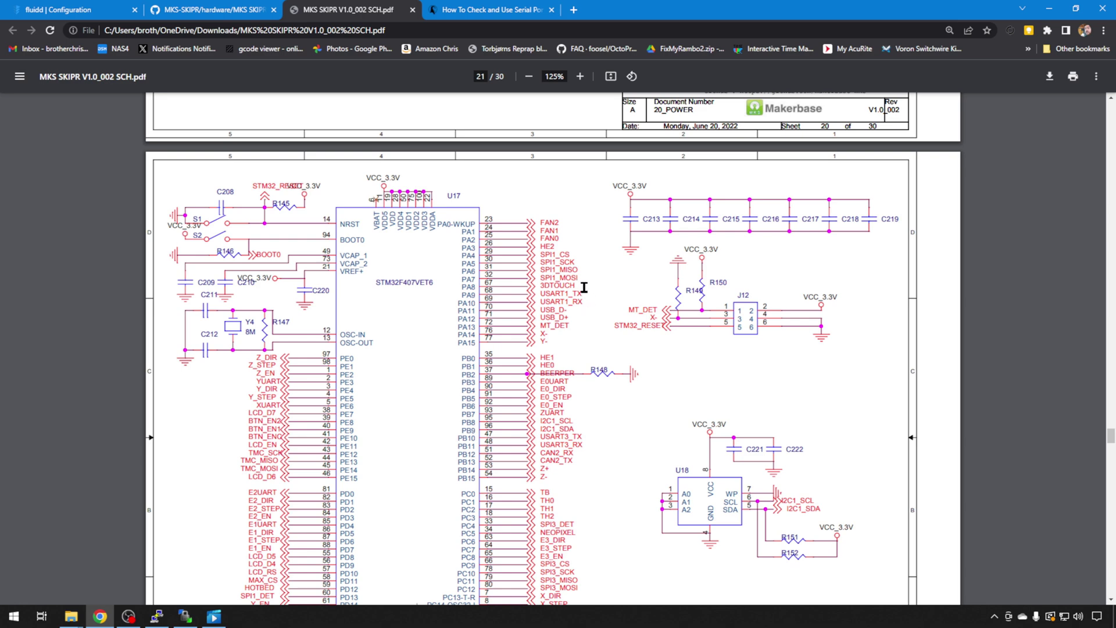
key("End")
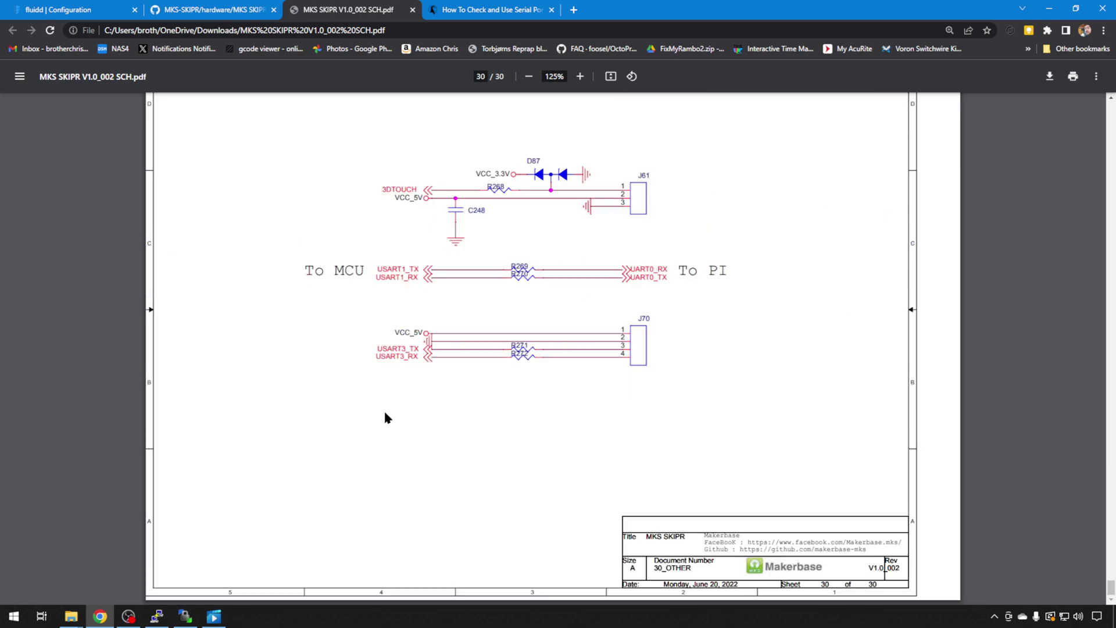